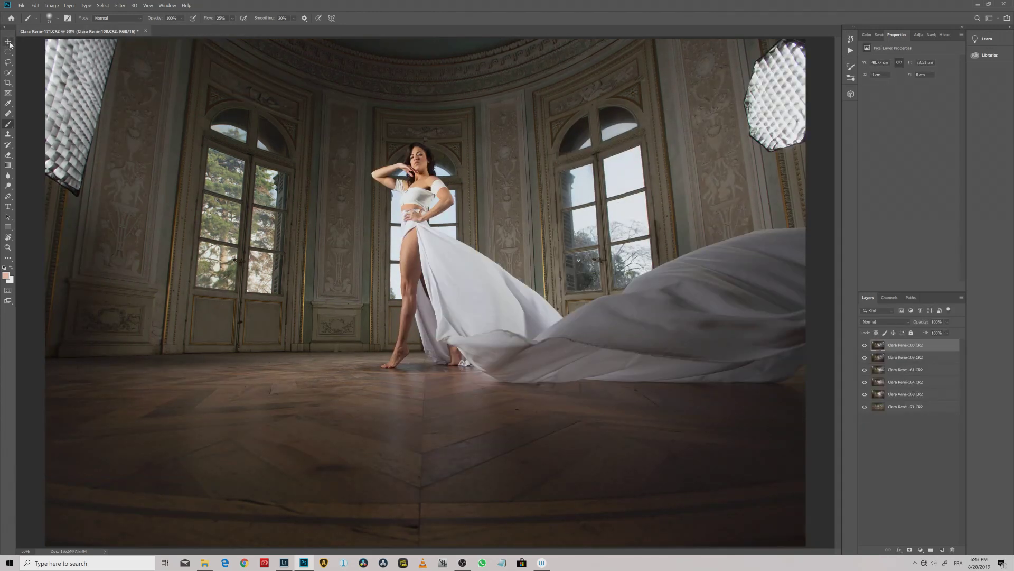
Select all six photo layers and align them with Auto-Align Layers using the Auto projection.
{"action": "left_click", "coordinate": [9, 43]}
{"action": "left_click", "coordinate": [935, 407], "text": "shift"}
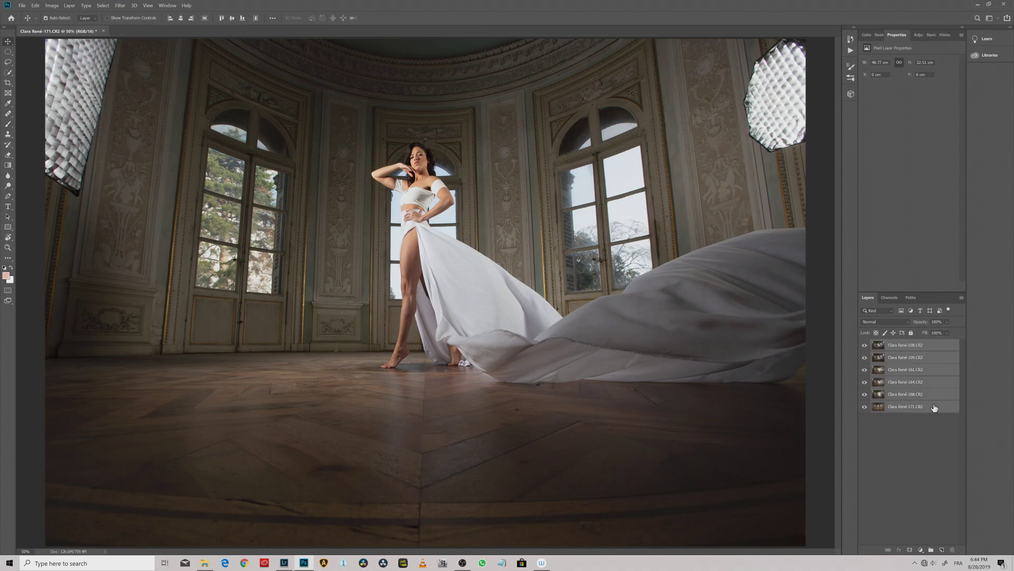
{"action": "left_click", "coordinate": [21, 5]}
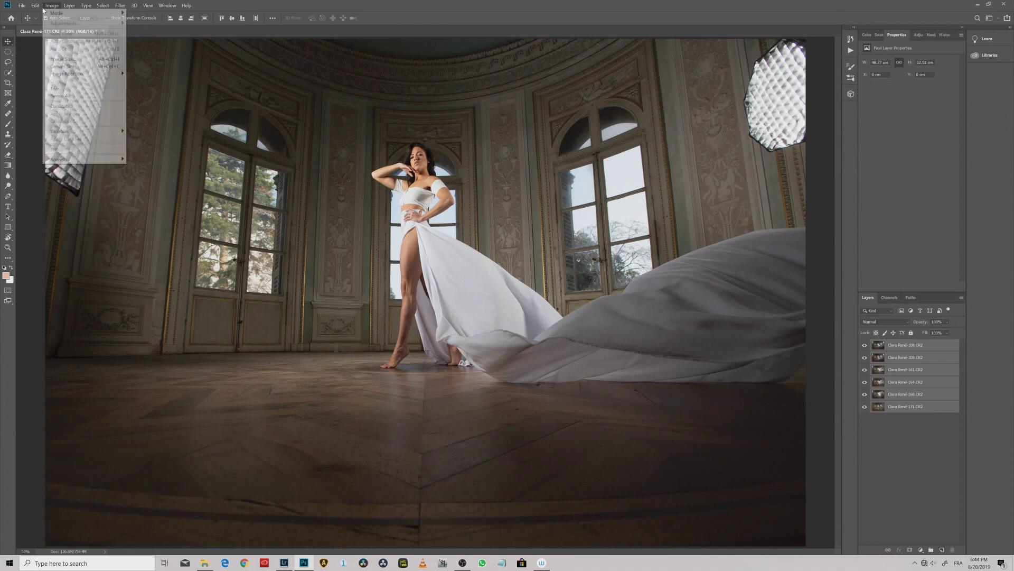
{"action": "mouse_move", "coordinate": [38, 7]}
{"action": "left_click", "coordinate": [79, 184]}
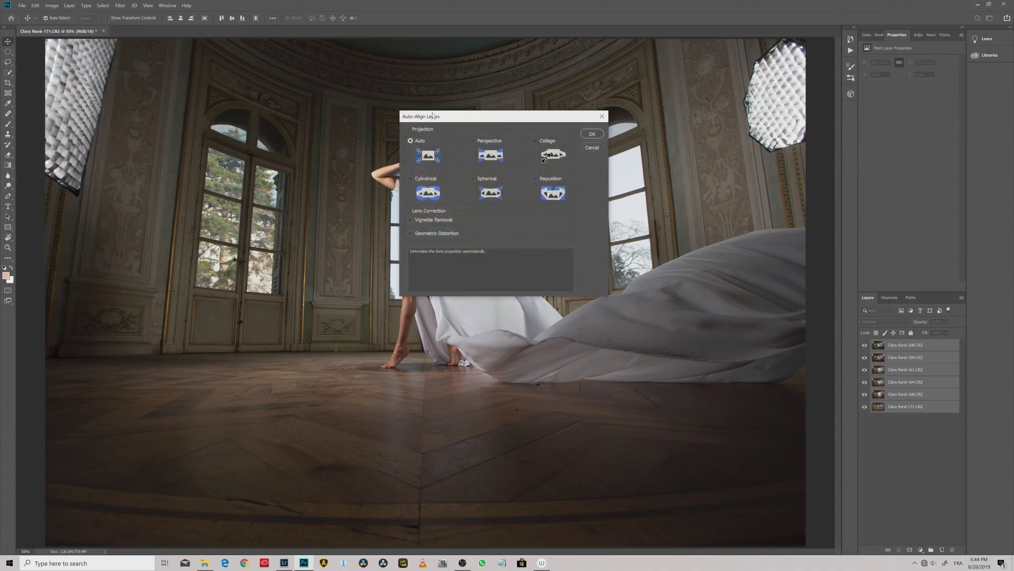
{"action": "left_click", "coordinate": [591, 133]}
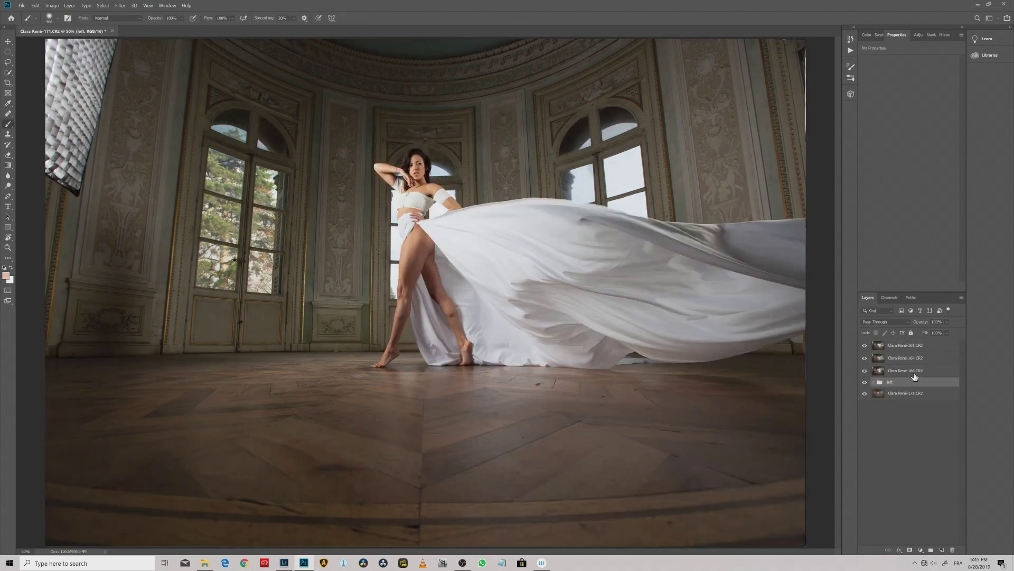
Place the 168 layer at the top, give it a black layer mask and paint in its raised fabric to the model's right.
{"action": "left_click_drag", "start_coordinate": [915, 377], "coordinate": [908, 342]}
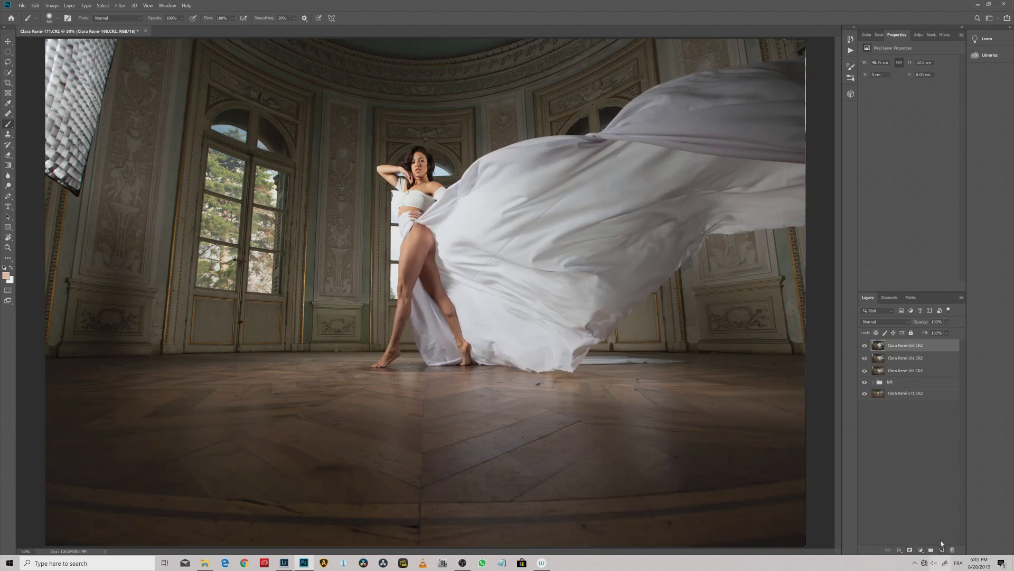
{"action": "left_click", "coordinate": [909, 550]}
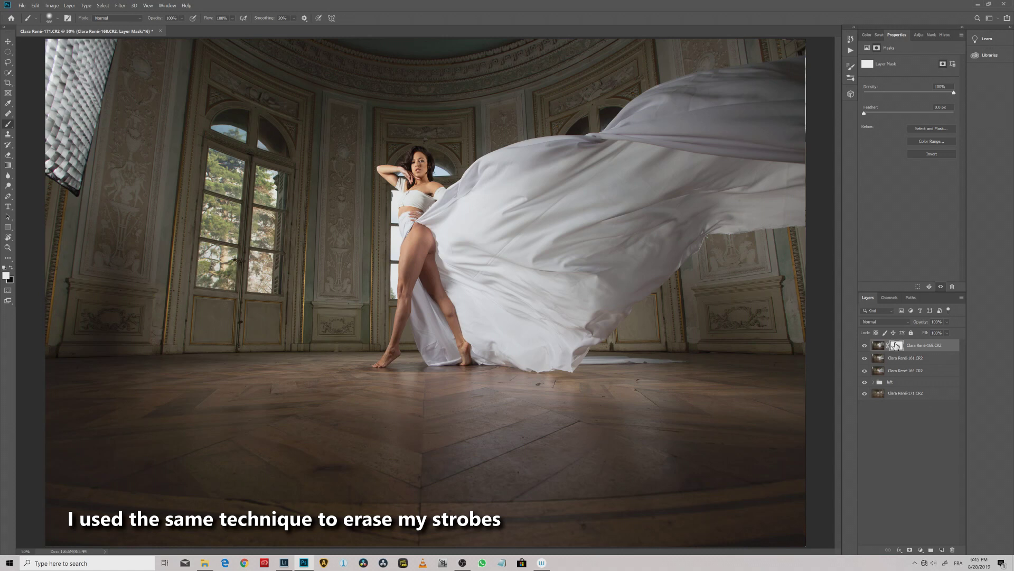
{"action": "key", "text": "ctrl+i"}
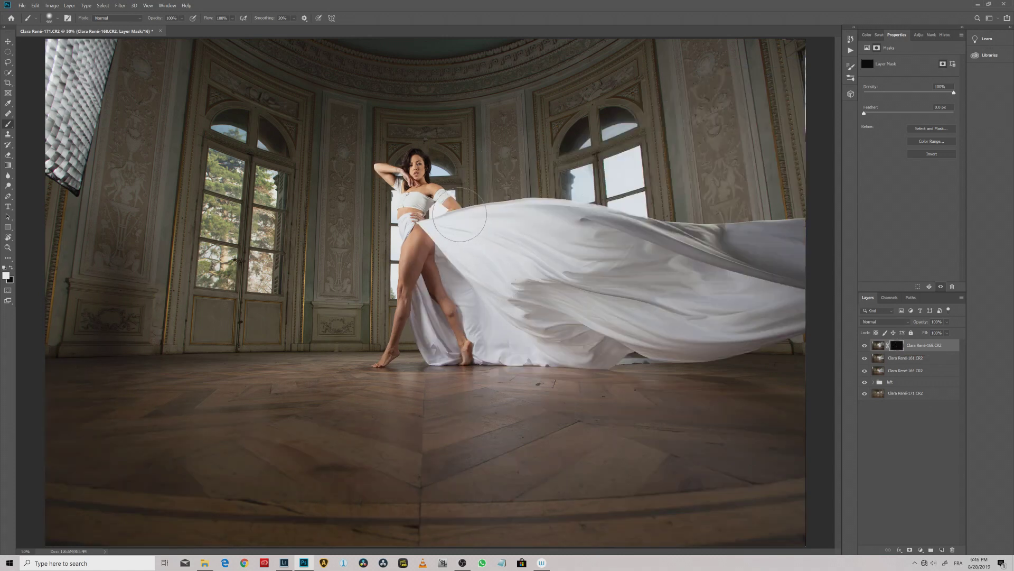
{"action": "mouse_move", "coordinate": [502, 206]}
{"action": "left_mouse_down"}
{"action": "mouse_move", "coordinate": [570, 184]}
{"action": "mouse_move", "coordinate": [503, 187]}
{"action": "mouse_move", "coordinate": [587, 166]}
{"action": "mouse_move", "coordinate": [529, 179]}
{"action": "mouse_move", "coordinate": [600, 177]}
{"action": "mouse_move", "coordinate": [557, 194]}
{"action": "mouse_move", "coordinate": [605, 187]}
{"action": "mouse_move", "coordinate": [613, 204]}
{"action": "mouse_move", "coordinate": [675, 186]}
{"action": "mouse_move", "coordinate": [830, 182]}
{"action": "mouse_move", "coordinate": [772, 141]}
{"action": "mouse_move", "coordinate": [764, 100]}
{"action": "mouse_move", "coordinate": [810, 103]}
{"action": "mouse_move", "coordinate": [814, 87]}
{"action": "mouse_move", "coordinate": [755, 71]}
{"action": "mouse_move", "coordinate": [634, 99]}
{"action": "mouse_move", "coordinate": [484, 182]}
{"action": "mouse_move", "coordinate": [573, 200]}
{"action": "mouse_move", "coordinate": [530, 210]}
{"action": "mouse_move", "coordinate": [548, 219]}
{"action": "mouse_move", "coordinate": [500, 222]}
{"action": "mouse_move", "coordinate": [578, 243]}
{"action": "mouse_move", "coordinate": [556, 254]}
{"action": "mouse_move", "coordinate": [677, 282]}
{"action": "left_mouse_up"}
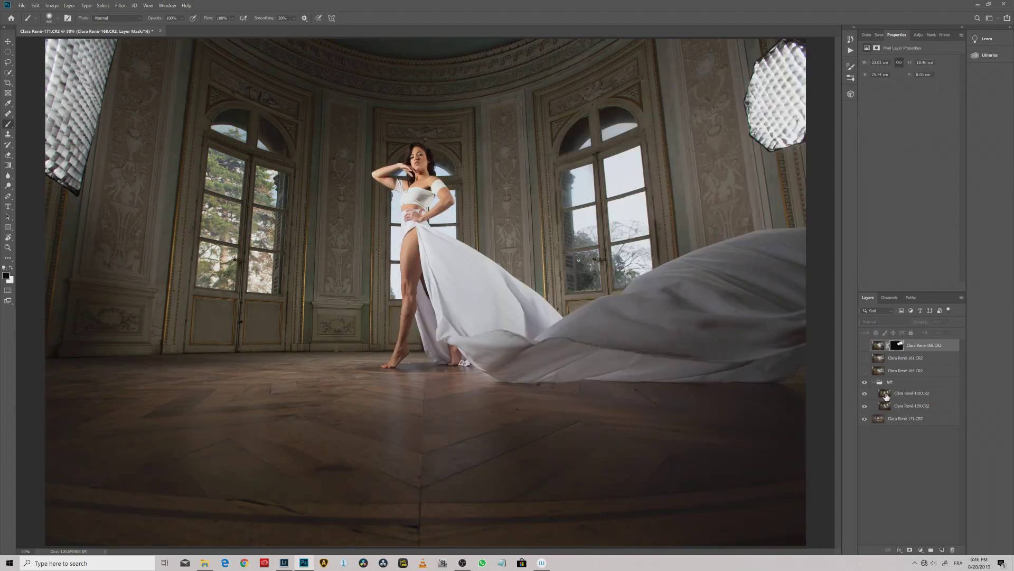
Flip the 108 layer in the left group horizontally and move the group to the top of the layer stack.
{"action": "left_click", "coordinate": [883, 392]}
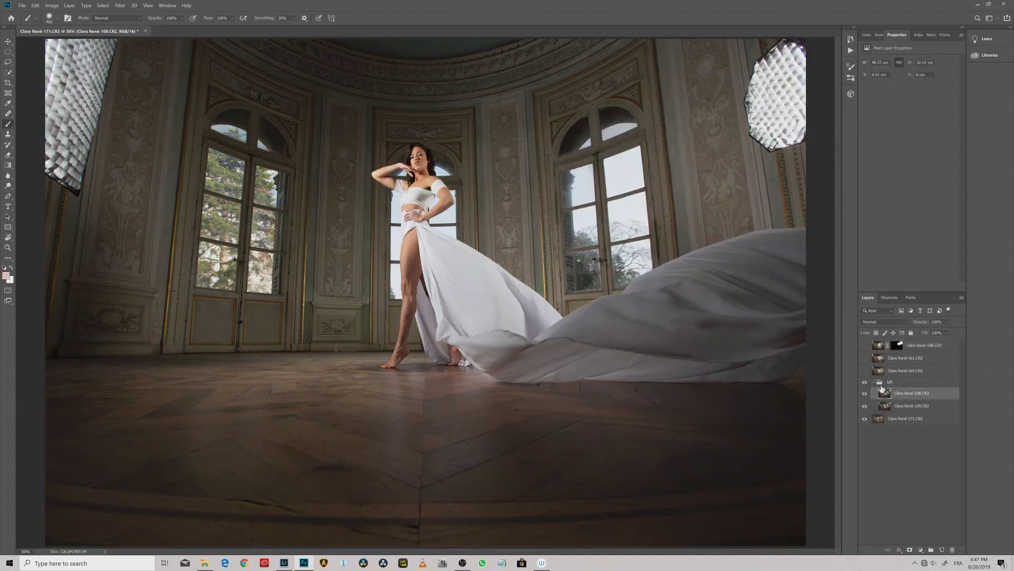
{"action": "left_click", "coordinate": [22, 5]}
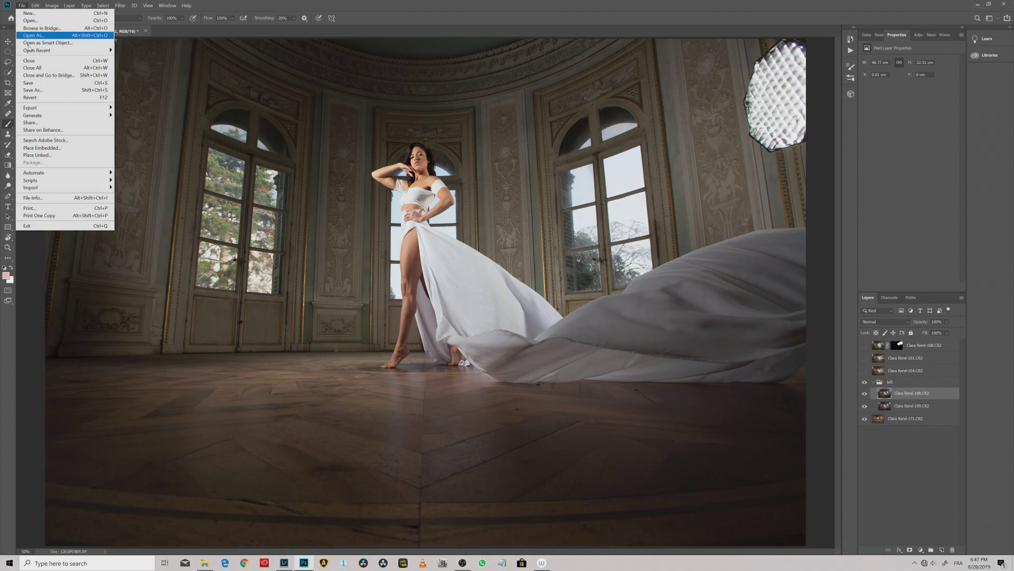
{"action": "mouse_move", "coordinate": [35, 5]}
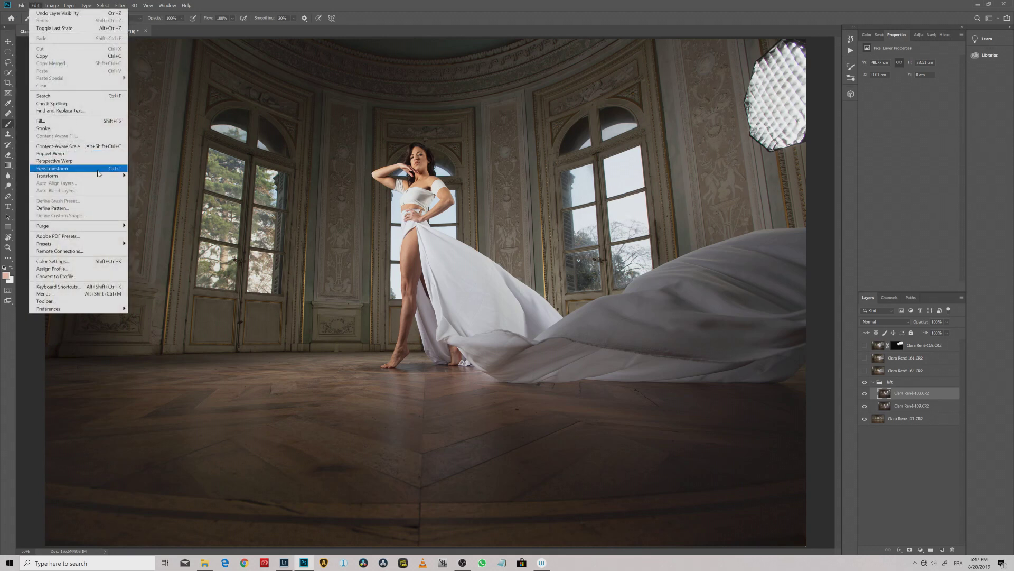
{"action": "mouse_move", "coordinate": [99, 176]}
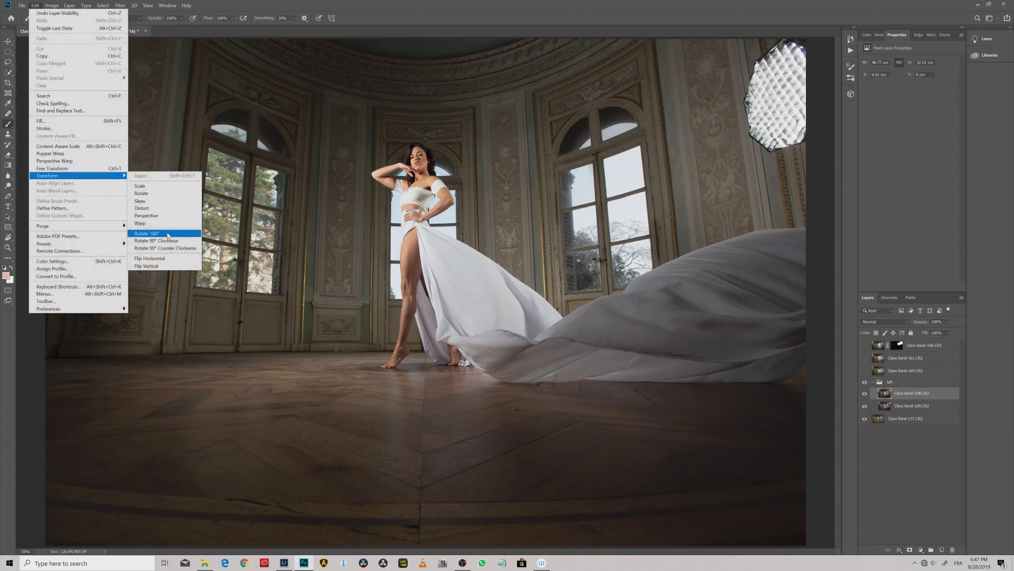
{"action": "left_click", "coordinate": [173, 259]}
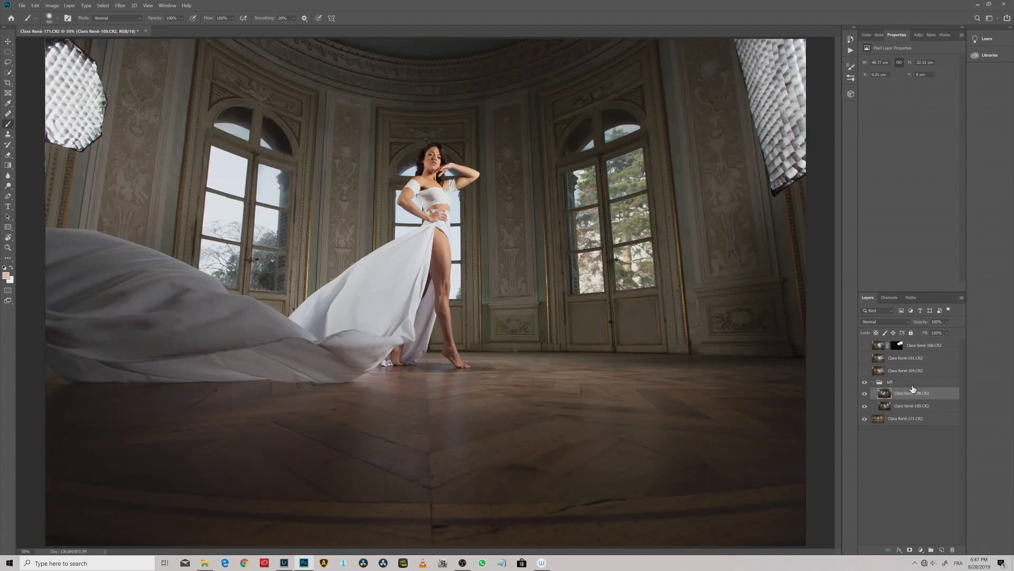
{"action": "left_click_drag", "start_coordinate": [913, 385], "coordinate": [922, 343]}
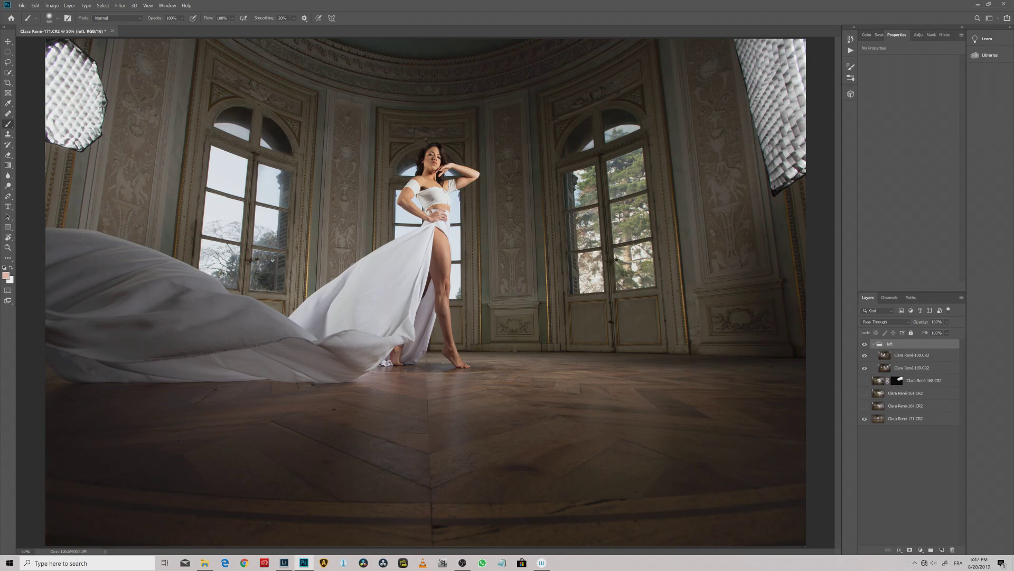
Lower the 108 layer's opacity to 50%, shift the layer left to line up the body, and set opacity back to 100%.
{"action": "type", "text": "50"}
{"action": "key", "text": "Return"}
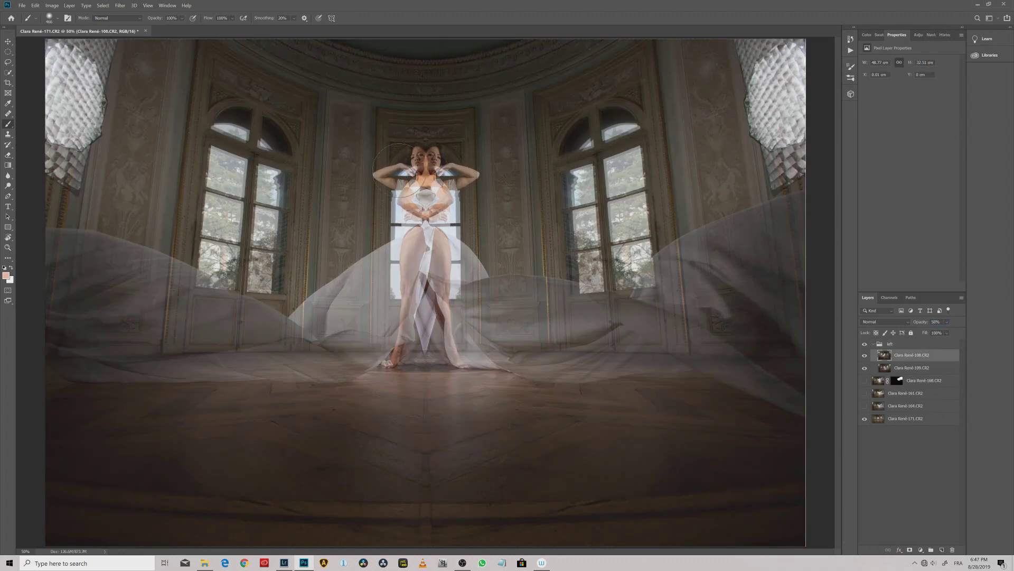
{"action": "key", "text": "v"}
{"action": "mouse_move", "coordinate": [441, 233]}
{"action": "left_mouse_down"}
{"action": "mouse_move", "coordinate": [402, 248]}
{"action": "mouse_move", "coordinate": [423, 216]}
{"action": "left_mouse_up"}
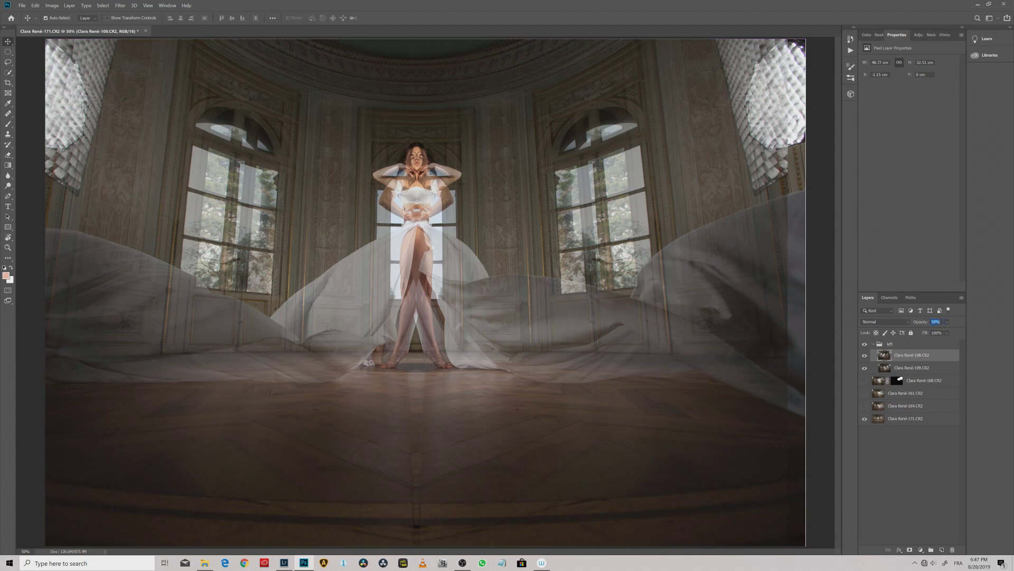
{"action": "type", "text": "100"}
Hide the 109 layer, add a black mask to the 108 layer, and show the 168, 161 and 164 layers.
{"action": "left_click", "coordinate": [919, 346]}
{"action": "left_click", "coordinate": [868, 368]}
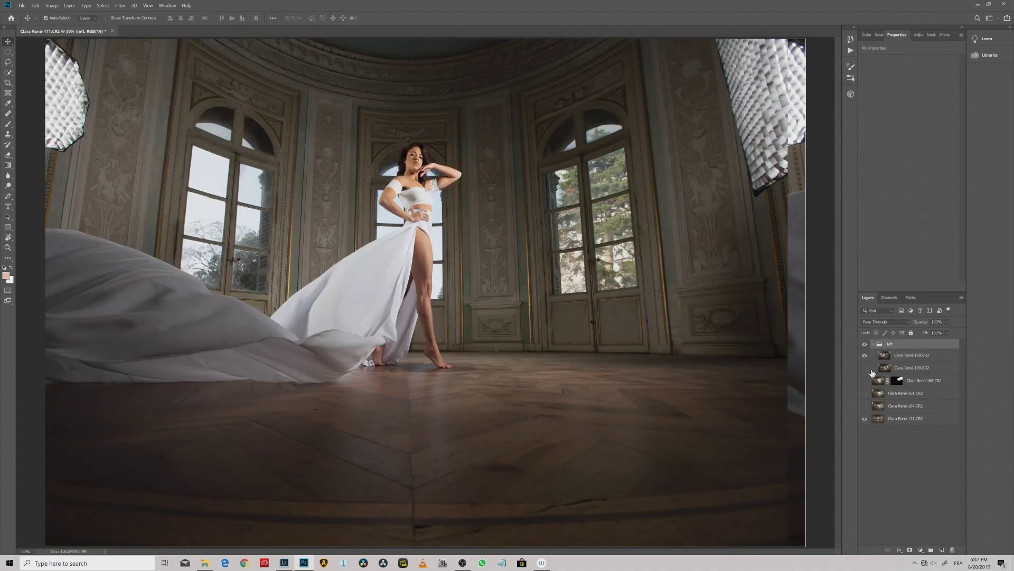
{"action": "left_click", "coordinate": [912, 355]}
{"action": "left_click", "coordinate": [910, 549]}
{"action": "key", "text": "ctrl+i"}
{"action": "left_click_drag", "start_coordinate": [865, 380], "coordinate": [866, 406]}
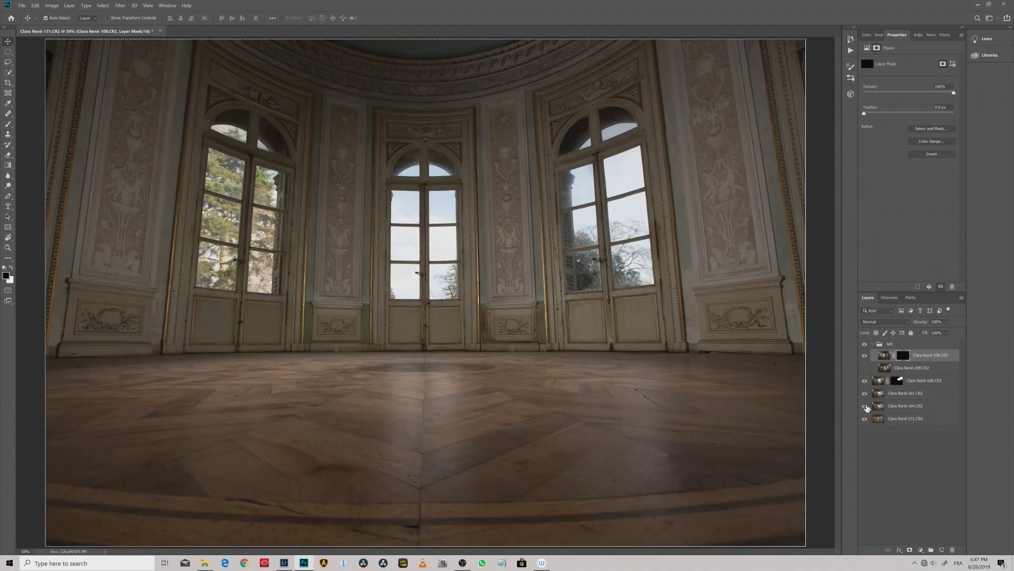
Paint white on the 108 layer's mask to bring in the flowing fabric on the left side of the model.
{"action": "key", "text": "x"}
{"action": "key", "text": "b"}
{"action": "mouse_move", "coordinate": [317, 248]}
{"action": "left_mouse_down"}
{"action": "mouse_move", "coordinate": [296, 235]}
{"action": "mouse_move", "coordinate": [348, 236]}
{"action": "mouse_move", "coordinate": [370, 251]}
{"action": "mouse_move", "coordinate": [381, 243]}
{"action": "mouse_move", "coordinate": [379, 276]}
{"action": "mouse_move", "coordinate": [385, 259]}
{"action": "mouse_move", "coordinate": [353, 335]}
{"action": "mouse_move", "coordinate": [361, 345]}
{"action": "mouse_move", "coordinate": [377, 323]}
{"action": "mouse_move", "coordinate": [310, 298]}
{"action": "mouse_move", "coordinate": [343, 358]}
{"action": "mouse_move", "coordinate": [263, 354]}
{"action": "mouse_move", "coordinate": [166, 309]}
{"action": "mouse_move", "coordinate": [162, 354]}
{"action": "mouse_move", "coordinate": [196, 349]}
{"action": "mouse_move", "coordinate": [93, 348]}
{"action": "mouse_move", "coordinate": [134, 266]}
{"action": "mouse_move", "coordinate": [59, 347]}
{"action": "mouse_move", "coordinate": [77, 363]}
{"action": "mouse_move", "coordinate": [136, 270]}
{"action": "left_mouse_up"}
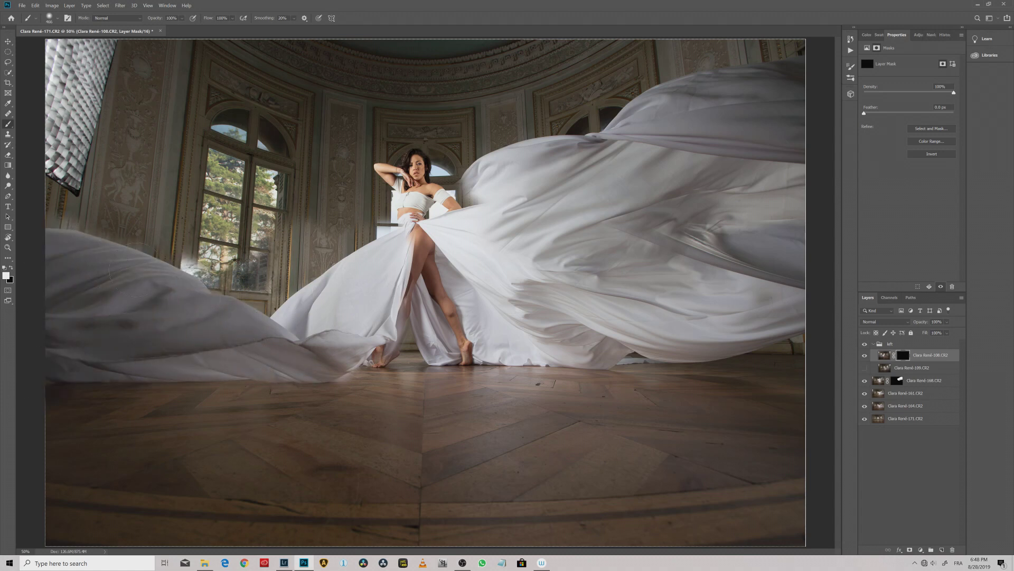
{"action": "right_click", "coordinate": [906, 359]}
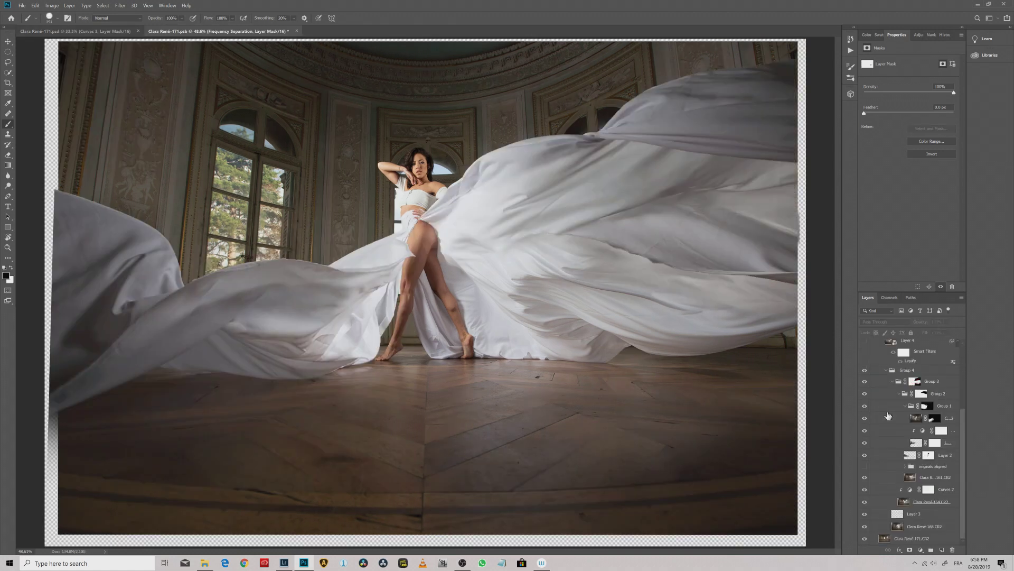
Turn on the Frequency Separation group in the retouched document and look through its layers.
{"action": "scroll", "coordinate": [888, 416], "scroll_direction": "up", "scroll_amount": 3}
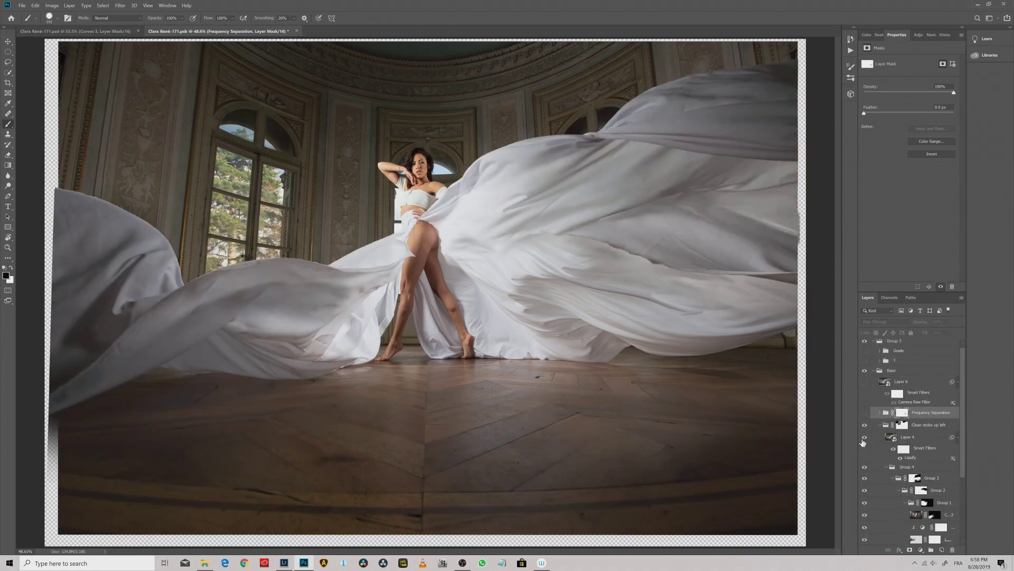
{"action": "left_click", "coordinate": [865, 385]}
{"action": "left_click", "coordinate": [865, 385]}
{"action": "left_click", "coordinate": [886, 412]}
{"action": "left_click", "coordinate": [880, 412]}
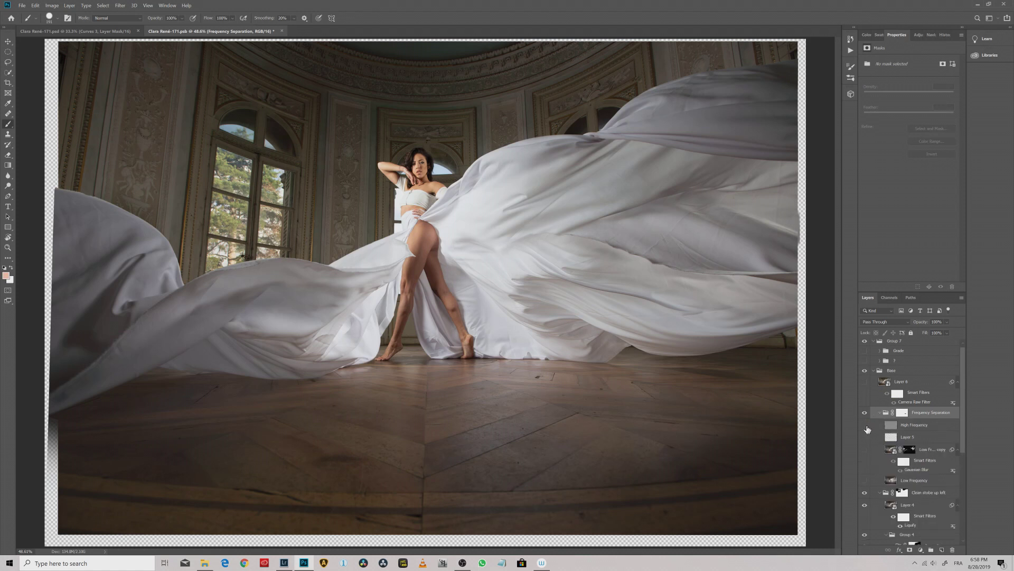
{"action": "left_click", "coordinate": [880, 412]}
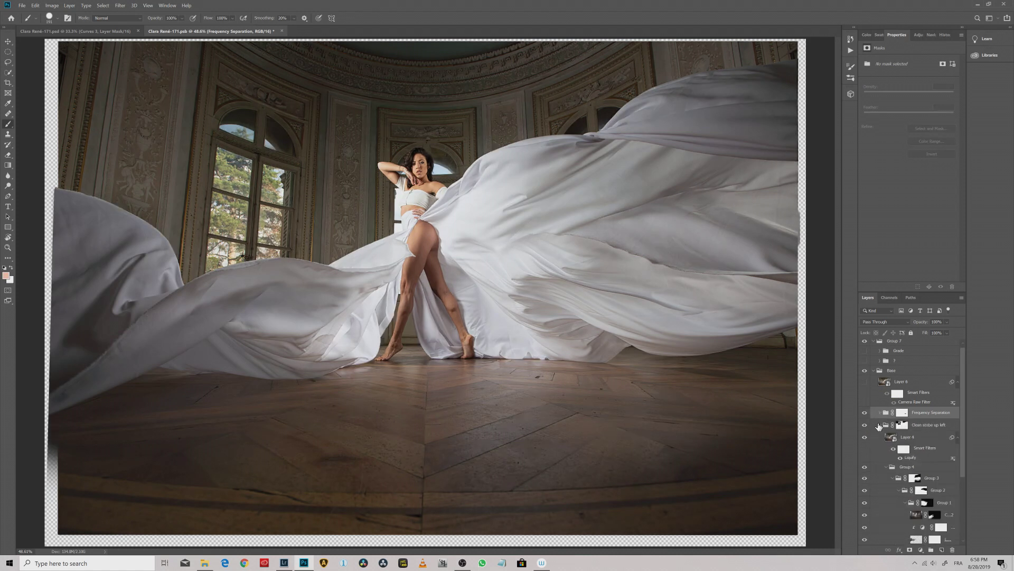
Compare the image with and without Frequency Separation, show the Camera Raw filtered Layer 6, and collapse the Base group.
{"action": "left_click", "coordinate": [902, 428]}
{"action": "left_click", "coordinate": [880, 428]}
{"action": "left_click", "coordinate": [864, 416]}
{"action": "left_click", "coordinate": [864, 415]}
{"action": "left_click", "coordinate": [865, 385]}
{"action": "left_click", "coordinate": [874, 374]}
Add a Curves adjustment above the Base group, raise the midtones from input 116 to output 141, and invert its mask to black.
{"action": "left_click", "coordinate": [921, 549]}
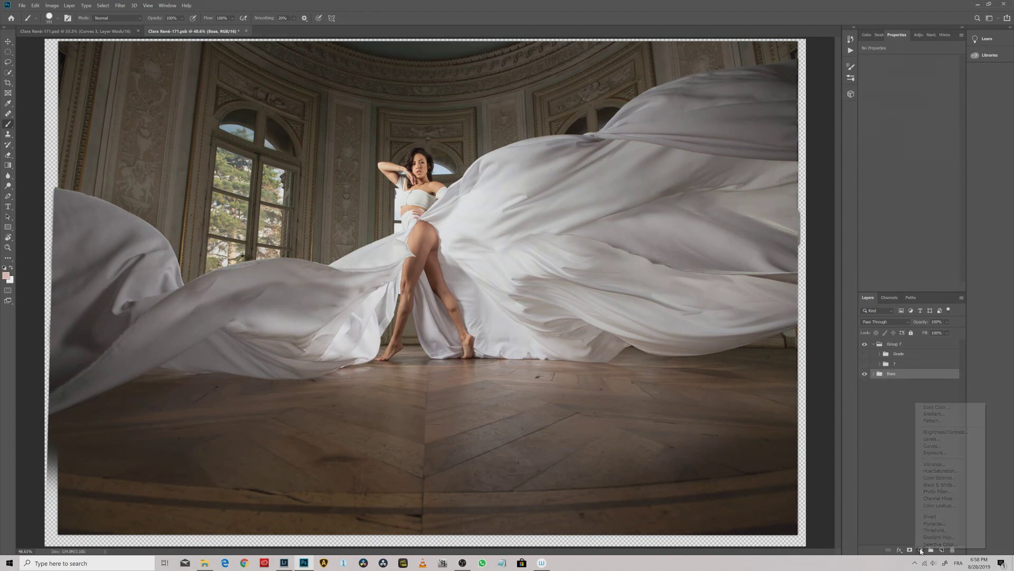
{"action": "left_click", "coordinate": [948, 447]}
{"action": "left_click_drag", "start_coordinate": [900, 117], "coordinate": [913, 112]}
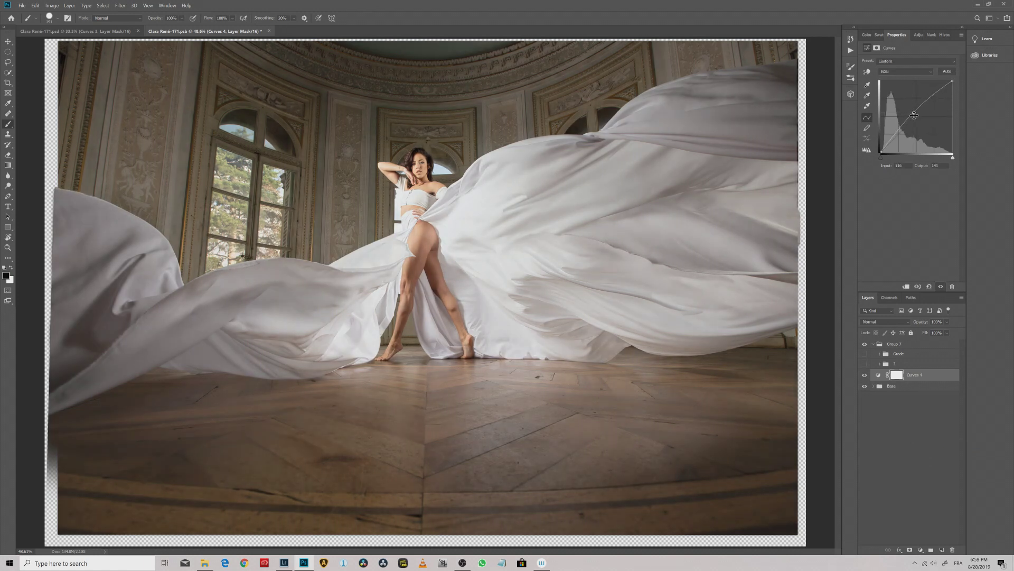
{"action": "key", "text": "ctrl+i"}
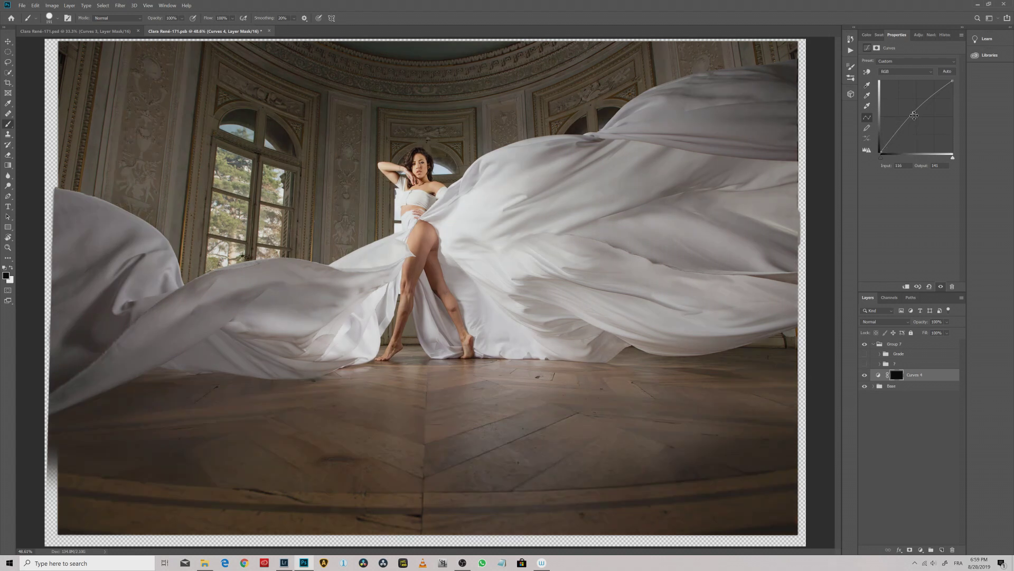
Set the Brush to 4% flow with white as the foreground color for working close up on the fabric folds.
{"action": "key", "text": "z"}
{"action": "mouse_move", "coordinate": [564, 173]}
{"action": "left_mouse_down"}
{"action": "mouse_move", "coordinate": [594, 168]}
{"action": "mouse_move", "coordinate": [518, 238]}
{"action": "left_mouse_up"}
{"action": "left_click", "coordinate": [587, 173]}
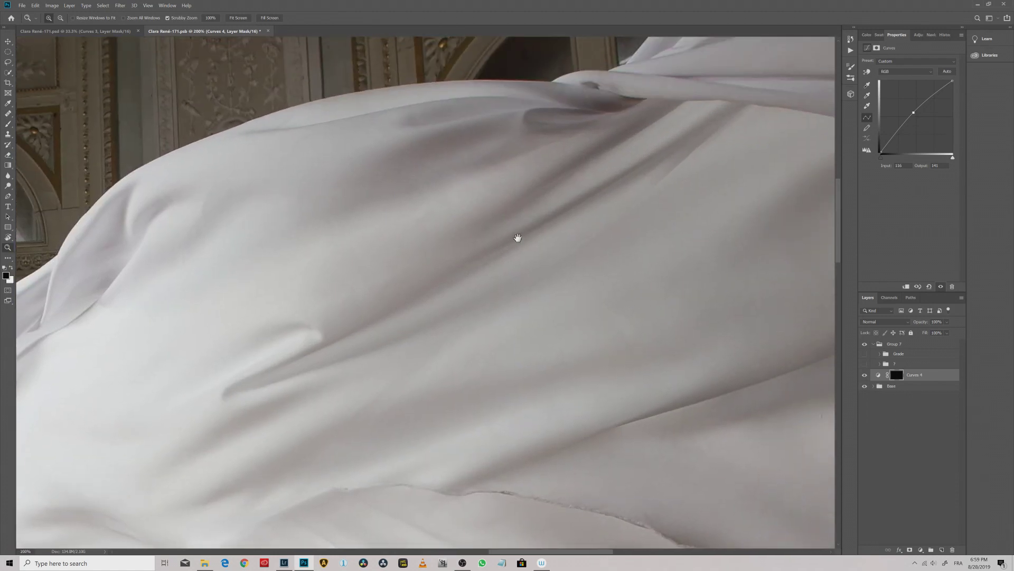
{"action": "key", "text": "b"}
{"action": "left_click_drag", "start_coordinate": [232, 18], "coordinate": [210, 27]}
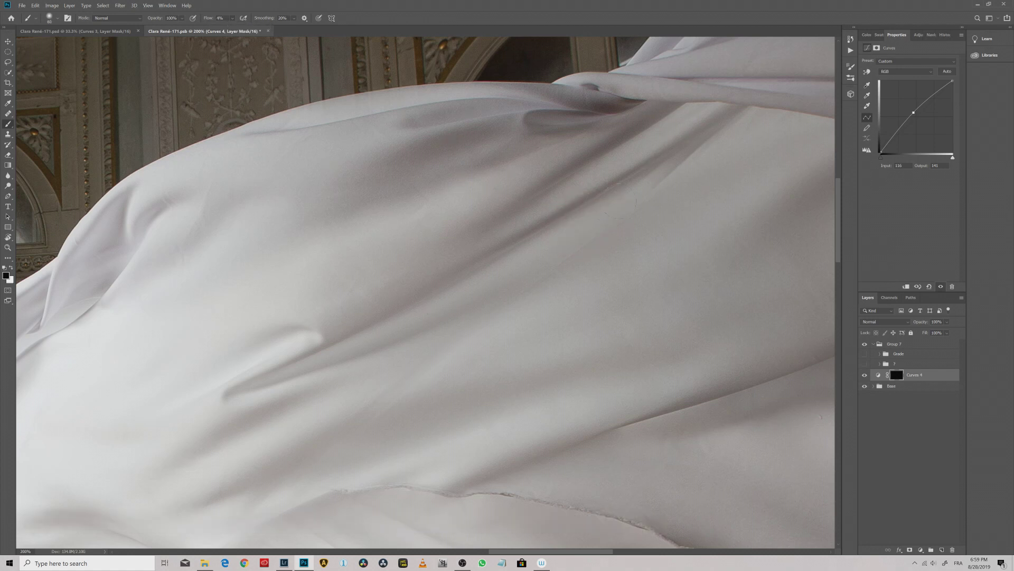
{"action": "key", "text": "x"}
Rename the brightening Curves layer as Dodge.
{"action": "double_click", "coordinate": [914, 374]}
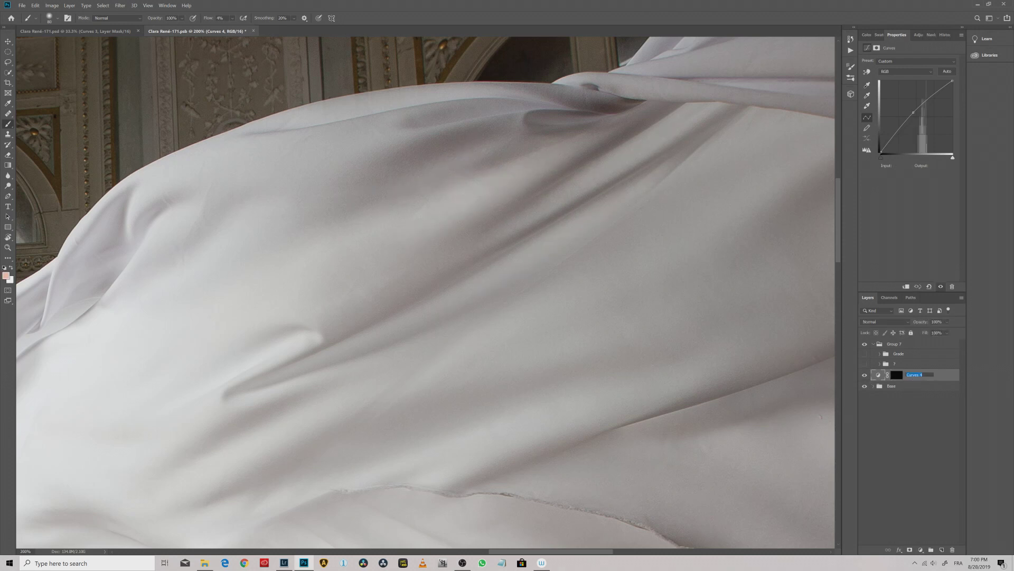
{"action": "left_click", "coordinate": [920, 549]}
{"action": "left_click", "coordinate": [882, 441]}
{"action": "key", "text": "ctrl+0"}
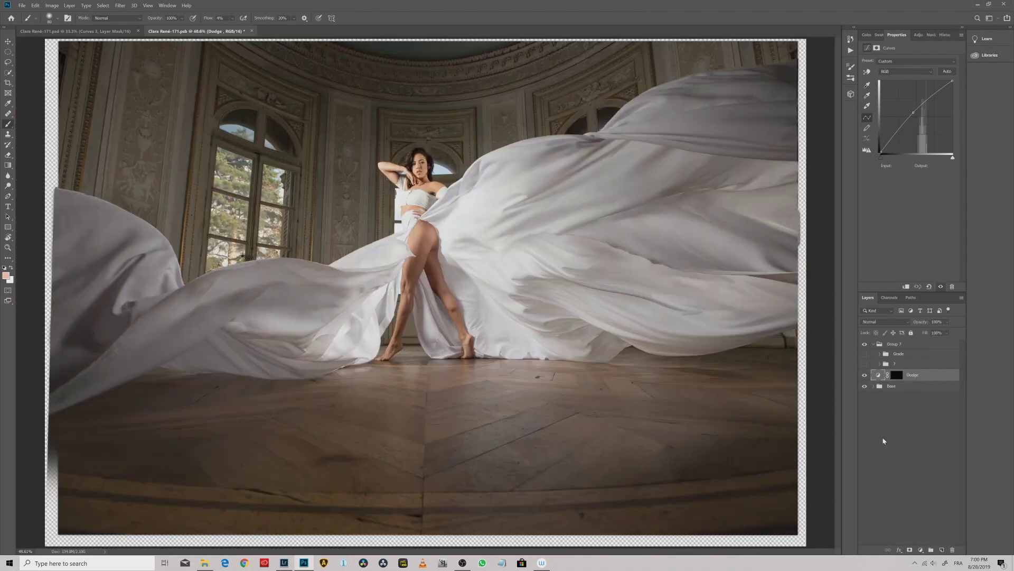
Add a second Curves adjustment above the Dodge layer and pull its midtones down slightly to darken the image.
{"action": "left_click", "coordinate": [919, 550]}
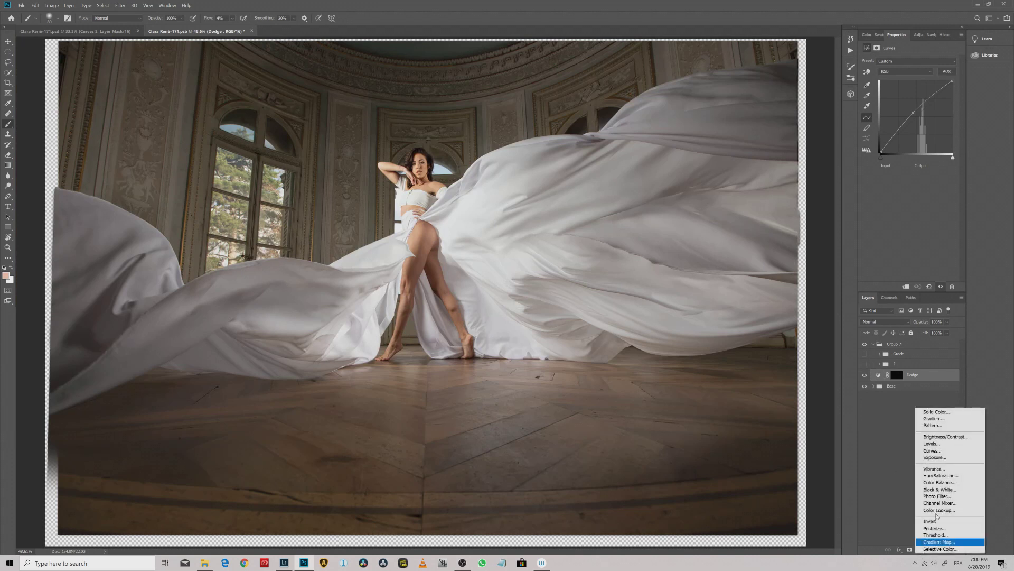
{"action": "left_click", "coordinate": [940, 446]}
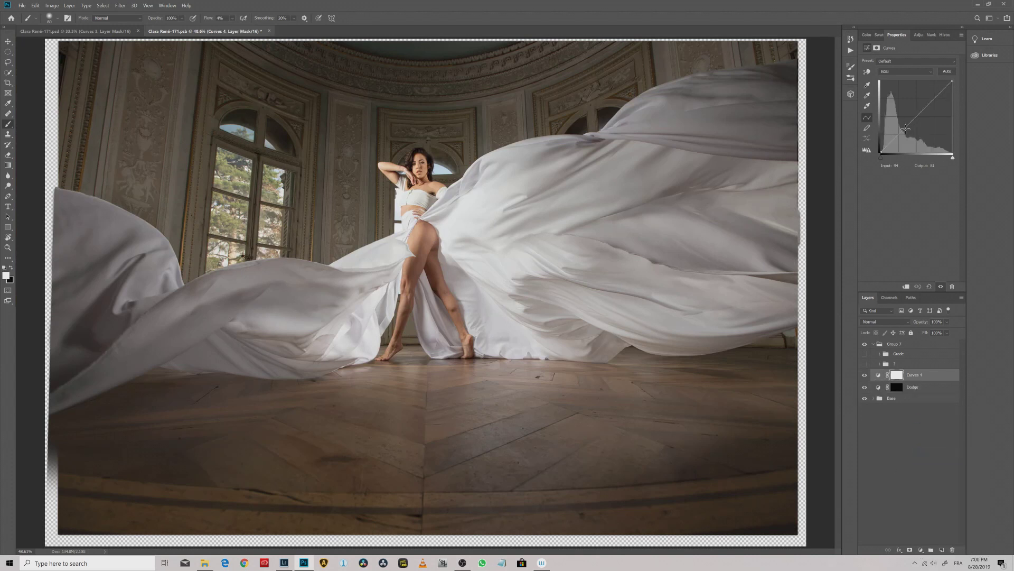
{"action": "left_click_drag", "start_coordinate": [917, 117], "coordinate": [918, 122]}
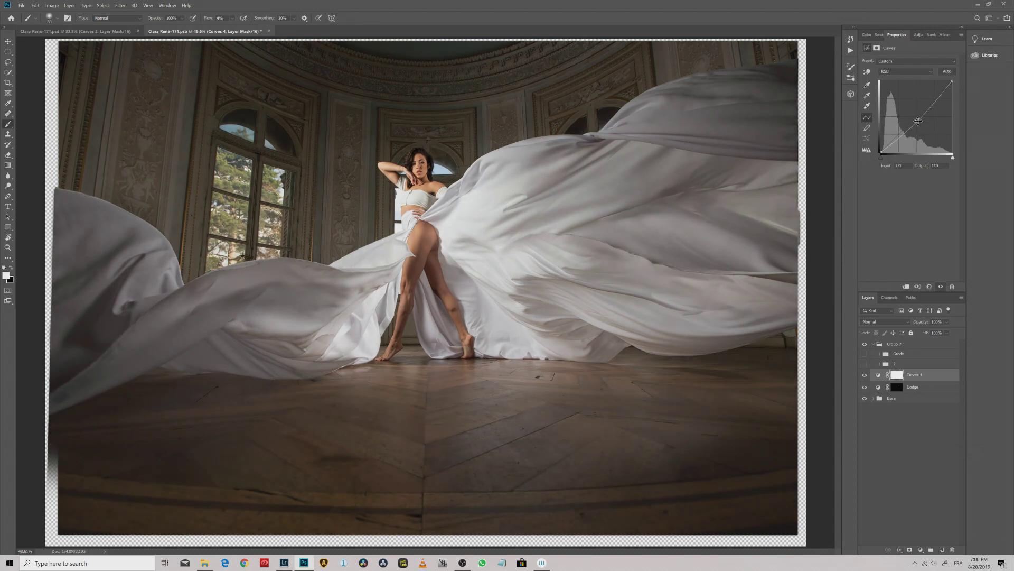
Invert the darkening Curves layer's mask to black and get the Brush ready over the left fabric folds.
{"action": "key", "text": "z"}
{"action": "left_click_drag", "start_coordinate": [229, 313], "coordinate": [172, 304]}
{"action": "key", "text": "b"}
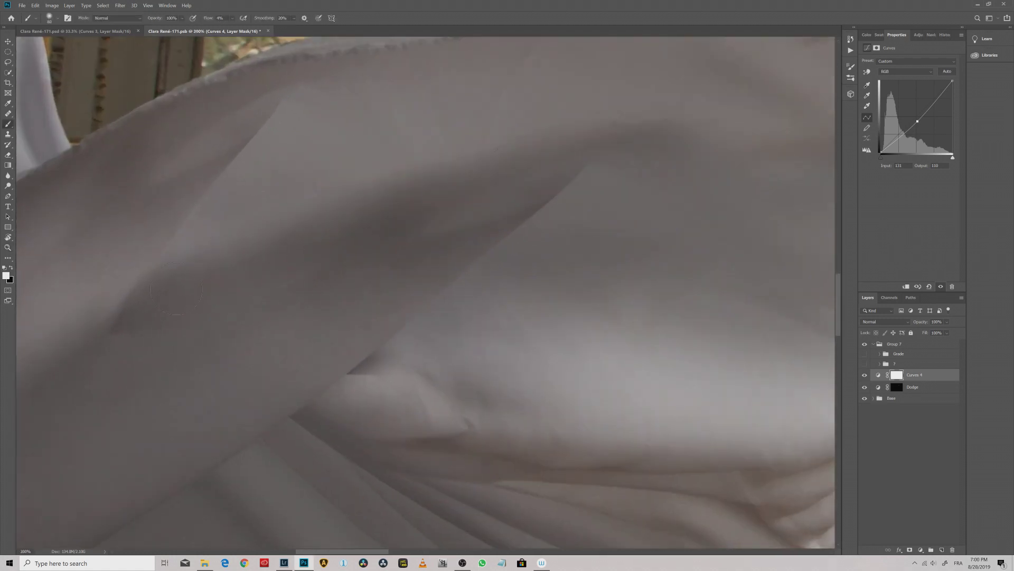
{"action": "left_click", "coordinate": [897, 376]}
{"action": "key", "text": "ctrl+i"}
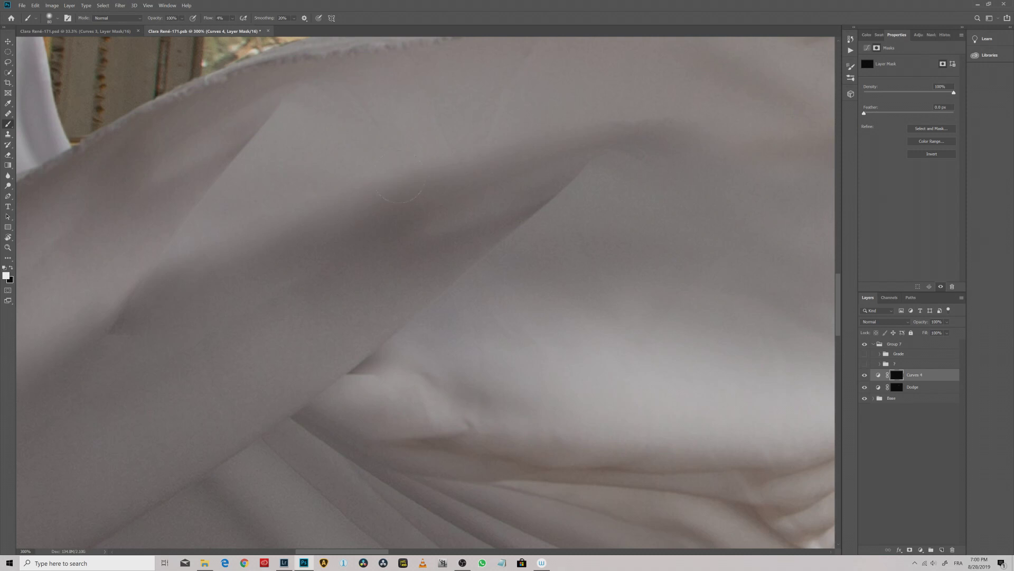
Paint darkening into the shadowed folds of the left fabric on the black mask of the upper Curves layer.
{"action": "key", "text": "ctrl+0"}
{"action": "key", "text": "ctrl+i"}
{"action": "key", "text": "ctrl+i"}
{"action": "left_click_drag", "start_coordinate": [216, 295], "coordinate": [386, 274]}
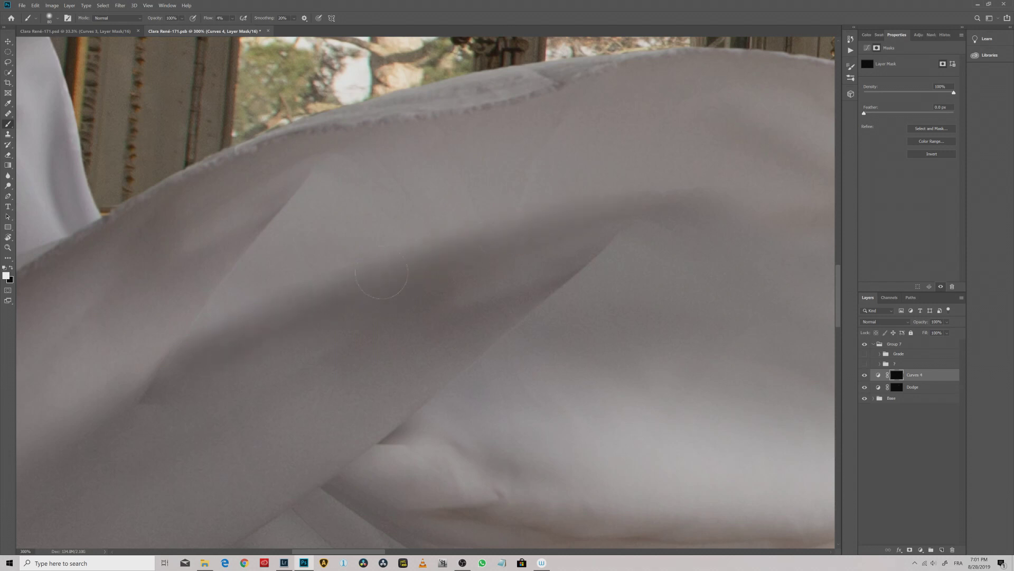
{"action": "left_click_drag", "start_coordinate": [267, 249], "coordinate": [192, 263]}
Rename the darkening Curves layer as burn and compare the image with it hidden and shown.
{"action": "double_click", "coordinate": [915, 376]}
{"action": "type", "text": "burn"}
{"action": "key", "text": "Return"}
{"action": "left_click", "coordinate": [865, 375]}
{"action": "left_click", "coordinate": [865, 375]}
{"action": "left_click", "coordinate": [865, 375]}
{"action": "left_click", "coordinate": [864, 375]}
{"action": "left_click", "coordinate": [925, 387]}
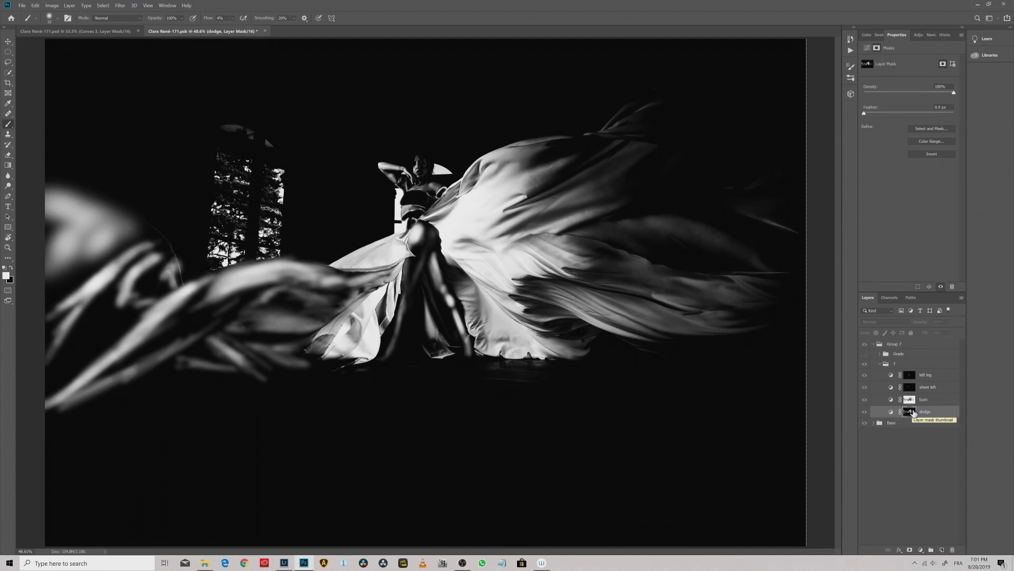
Examine the finished dodge and burn layer masks on their own in the canvas.
{"action": "left_click", "coordinate": [913, 412], "text": "alt"}
{"action": "left_click", "coordinate": [911, 400]}
{"action": "left_click", "coordinate": [911, 400], "text": "alt"}
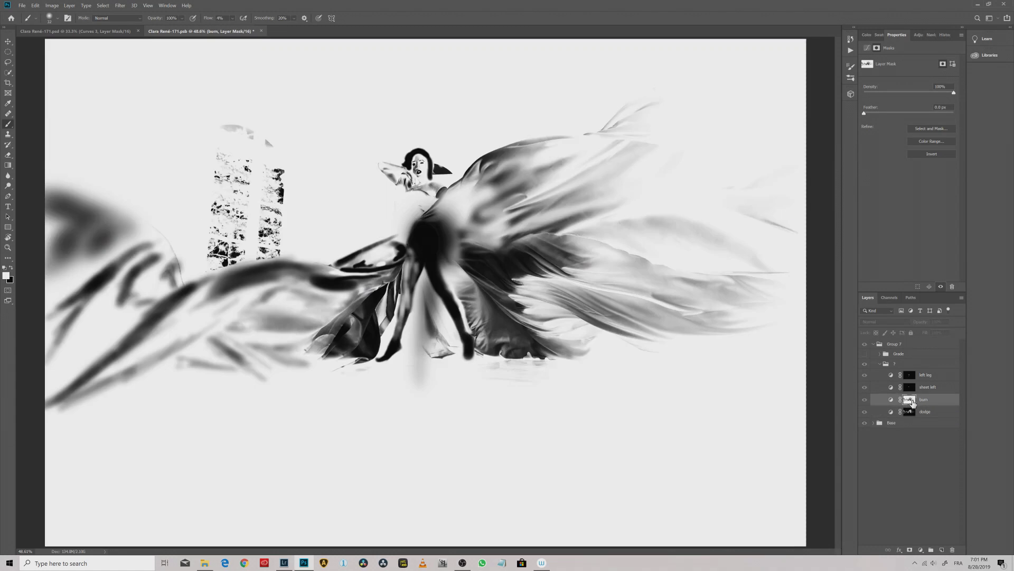
{"action": "left_click", "coordinate": [911, 399], "text": "alt"}
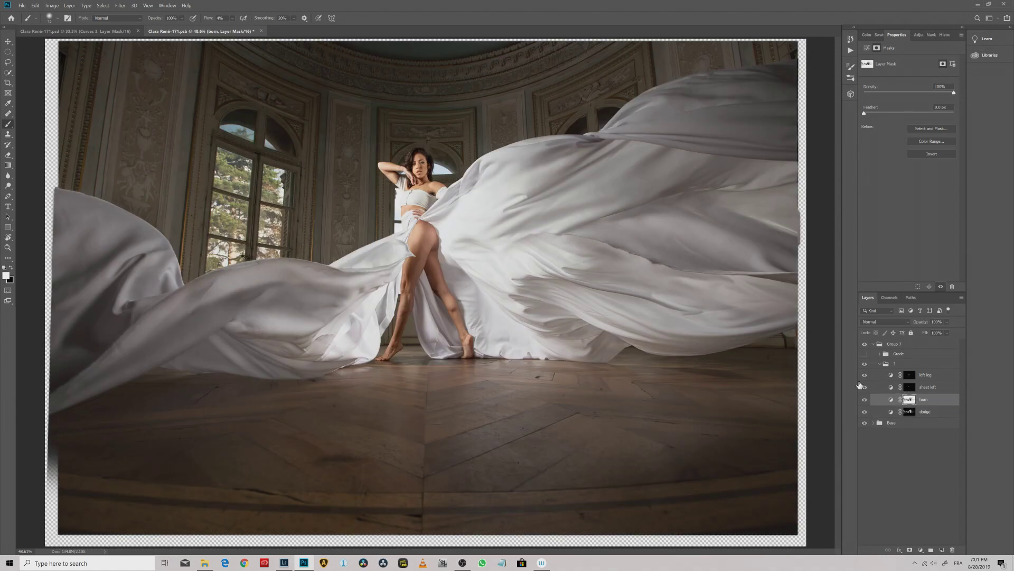
Compare the image with the whole dodge and burn group hidden and shown, and collapse the group.
{"action": "left_click", "coordinate": [866, 366]}
{"action": "left_click", "coordinate": [865, 366]}
{"action": "left_click", "coordinate": [866, 366]}
{"action": "left_click", "coordinate": [880, 364]}
Add a Color Balance adjustment above the Dodge & Burn group and shift its highlights slightly toward red, magenta and blue.
{"action": "left_click", "coordinate": [921, 550]}
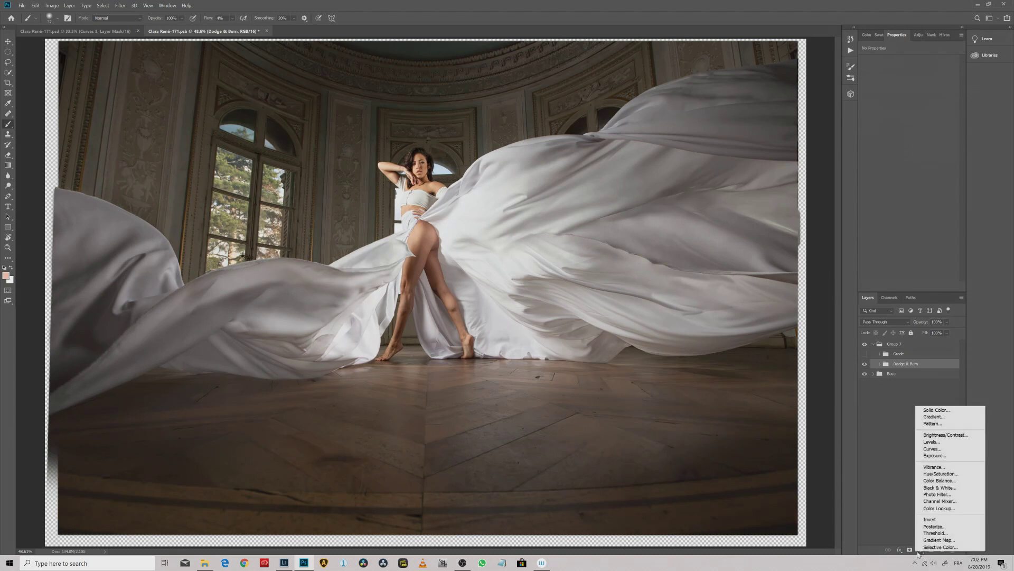
{"action": "left_click", "coordinate": [941, 480]}
{"action": "left_click", "coordinate": [905, 62]}
{"action": "left_click", "coordinate": [906, 81]}
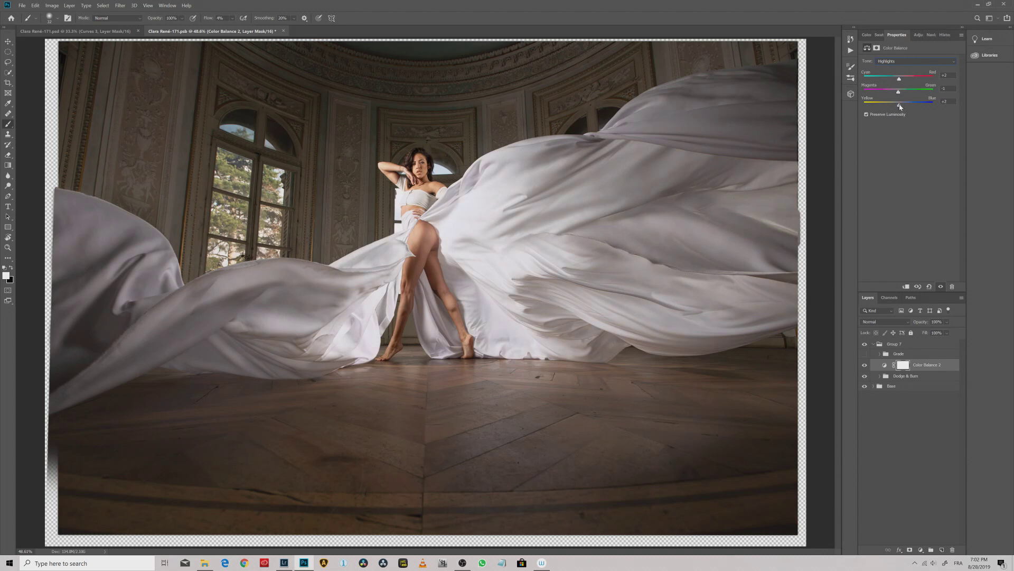
Fine-tune the Color Balance across midtones, shadows and highlights, comparing the image with the adjustment hidden and shown.
{"action": "left_click", "coordinate": [902, 62]}
{"action": "left_click", "coordinate": [905, 75]}
{"action": "left_click", "coordinate": [902, 61]}
{"action": "left_click", "coordinate": [902, 69]}
{"action": "left_click", "coordinate": [903, 107]}
{"action": "left_click", "coordinate": [864, 366]}
{"action": "left_click", "coordinate": [865, 366]}
{"action": "left_click", "coordinate": [918, 61]}
{"action": "left_click", "coordinate": [918, 74]}
{"action": "left_click", "coordinate": [919, 61]}
{"action": "left_click", "coordinate": [918, 81]}
Add a Selective Color adjustment and raise the black in the Whites to about +40%.
{"action": "left_click", "coordinate": [920, 549]}
{"action": "left_click", "coordinate": [935, 548]}
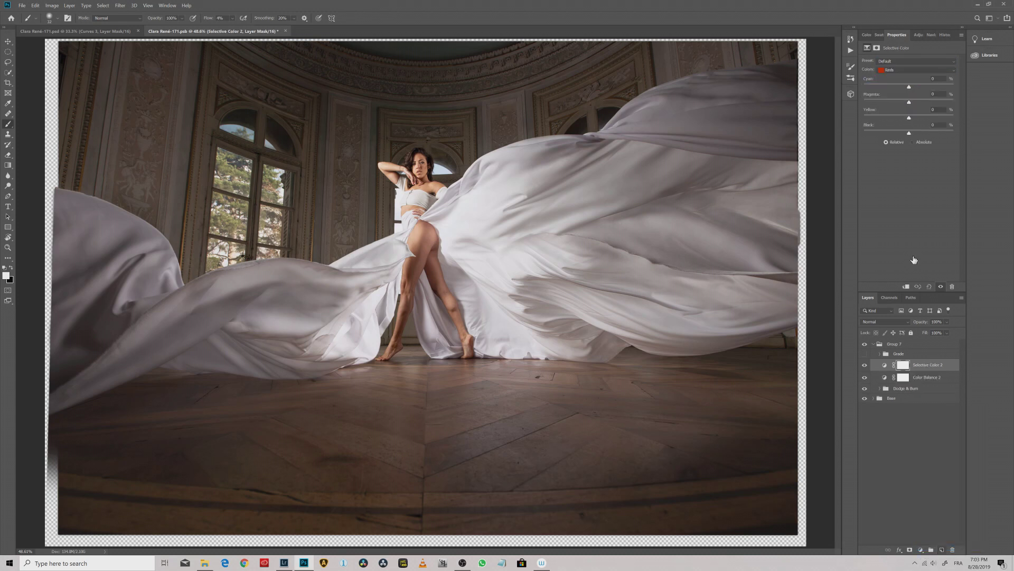
{"action": "left_click", "coordinate": [948, 72]}
{"action": "left_click", "coordinate": [924, 114]}
{"action": "left_click_drag", "start_coordinate": [910, 136], "coordinate": [921, 136]}
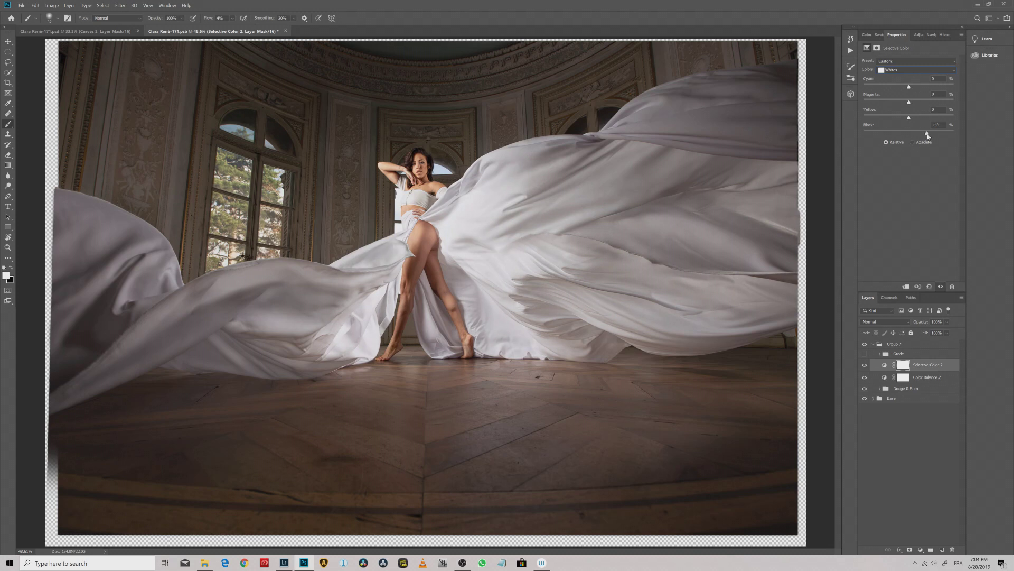
Add a Gradient Map adjustment with a dark-to-peach preset and set its darkest color stop to hue 123.
{"action": "left_click", "coordinate": [921, 550]}
{"action": "left_click", "coordinate": [946, 516]}
{"action": "left_click", "coordinate": [906, 63]}
{"action": "left_click", "coordinate": [723, 177]}
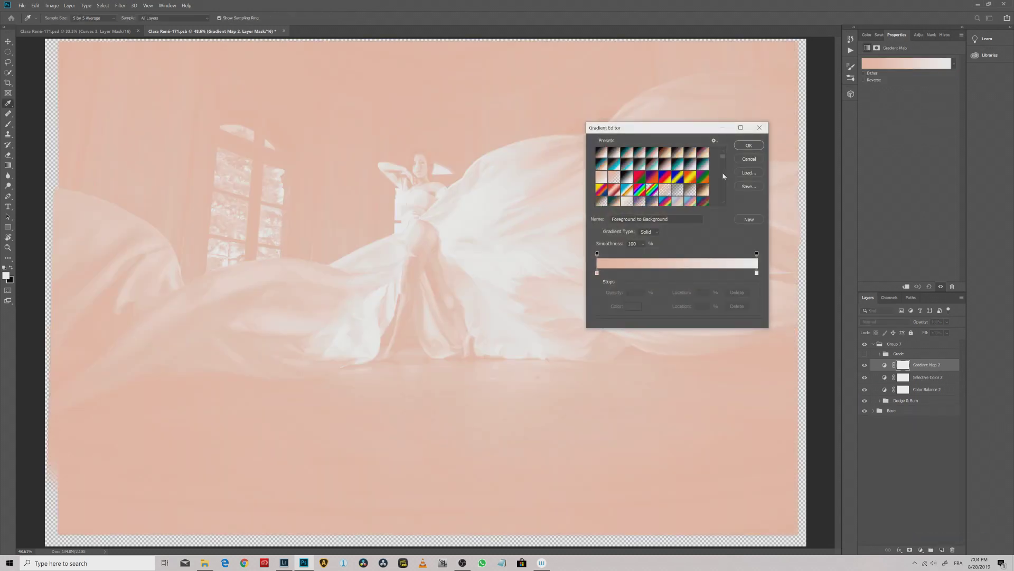
{"action": "left_click", "coordinate": [610, 204]}
{"action": "double_click", "coordinate": [597, 273]}
{"action": "type", "text": "123"}
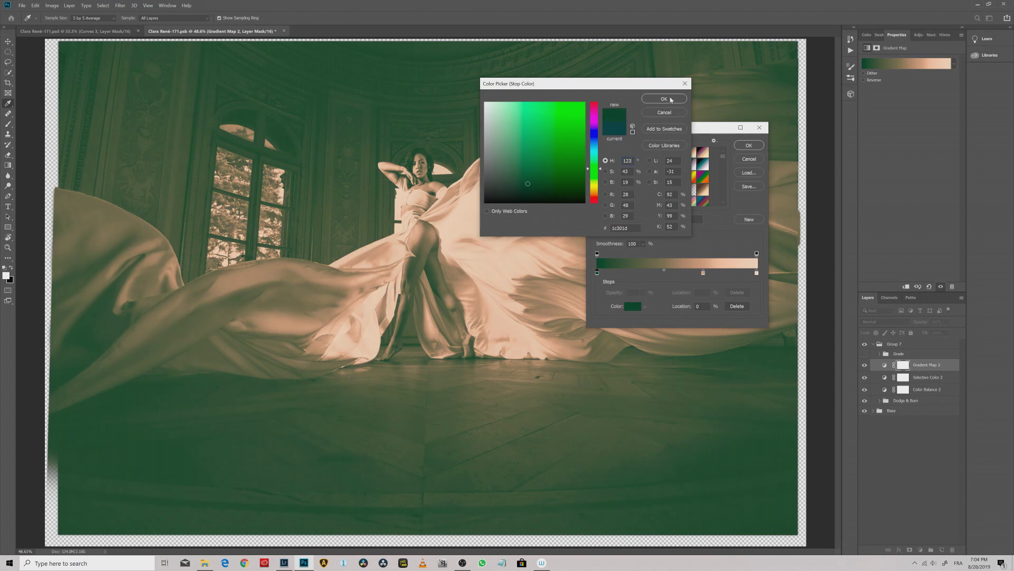
{"action": "left_click", "coordinate": [665, 99]}
Add a gradient color stop at 25% and set its color to hue 227 and saturation 25.
{"action": "left_click", "coordinate": [636, 273]}
{"action": "double_click", "coordinate": [636, 273]}
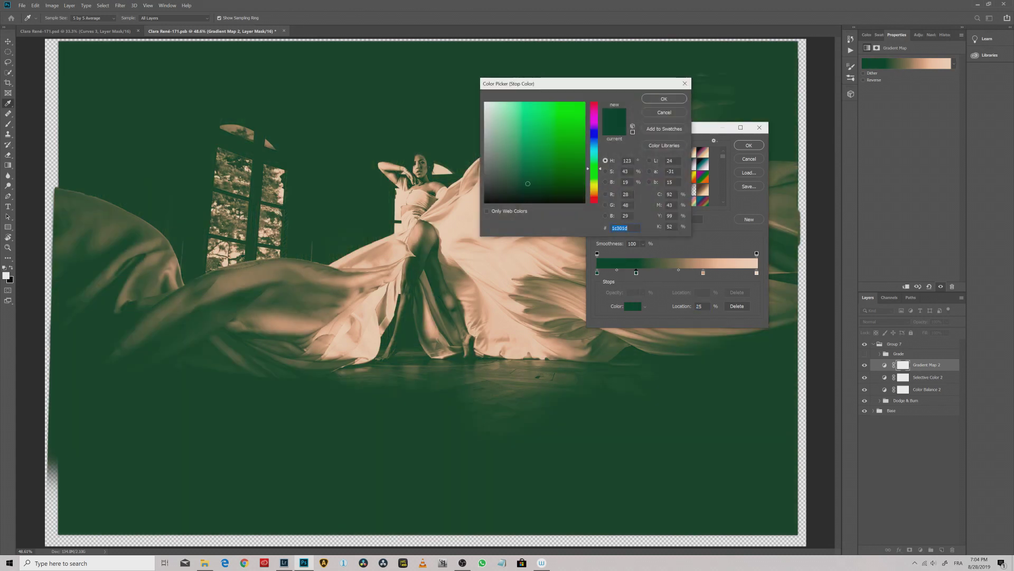
{"action": "key", "text": "Tab"}
{"action": "type", "text": "227"}
{"action": "key", "text": "Tab"}
{"action": "type", "text": "25"}
{"action": "left_click", "coordinate": [667, 99]}
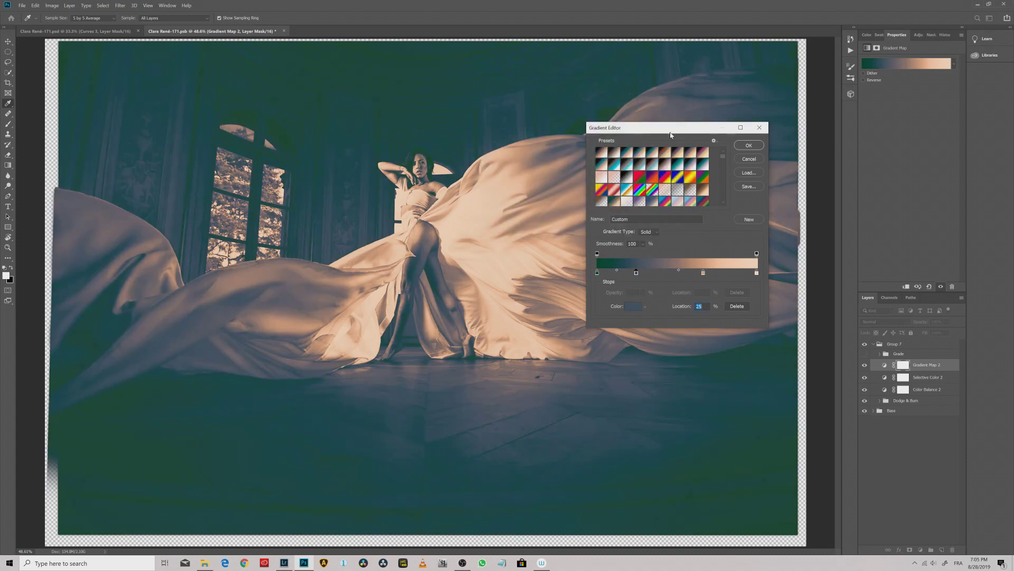
Move the gradient's peach stop to about 70%, set its preceding midpoint to 50%, and change the stop's hue to 25.
{"action": "left_click", "coordinate": [703, 273]}
{"action": "left_click_drag", "start_coordinate": [703, 273], "coordinate": [673, 270]}
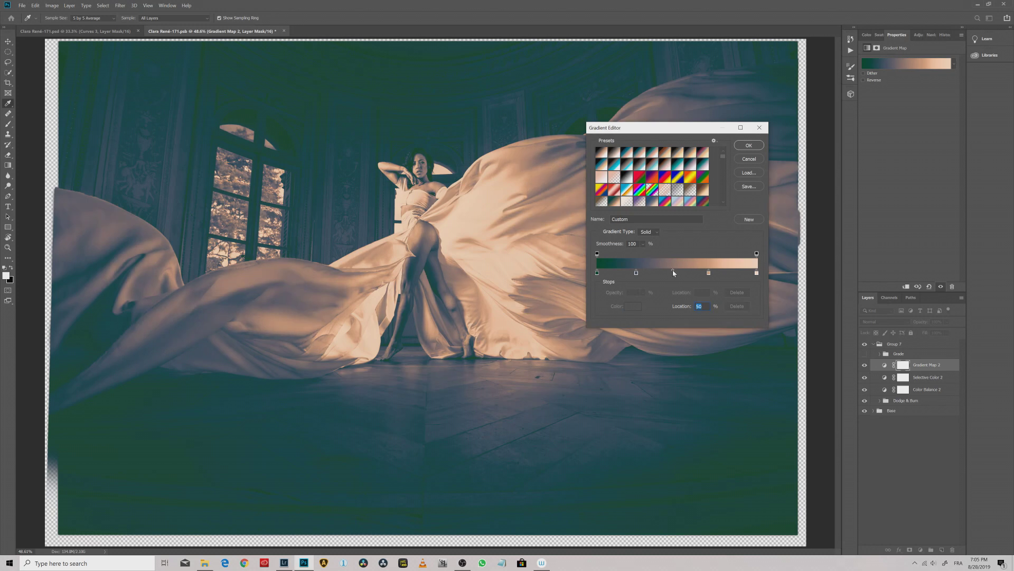
{"action": "left_click", "coordinate": [709, 273]}
{"action": "left_click", "coordinate": [641, 306]}
{"action": "key", "text": "Tab"}
{"action": "type", "text": "25"}
{"action": "key", "text": "Tab"}
{"action": "type", "text": "75"}
{"action": "key", "text": "Return"}
Move the gradient's lightest stop to 90%, color it with hue 229 and saturation 15, and accept the gradient.
{"action": "left_click_drag", "start_coordinate": [756, 273], "coordinate": [742, 274]}
{"action": "left_click", "coordinate": [633, 306]}
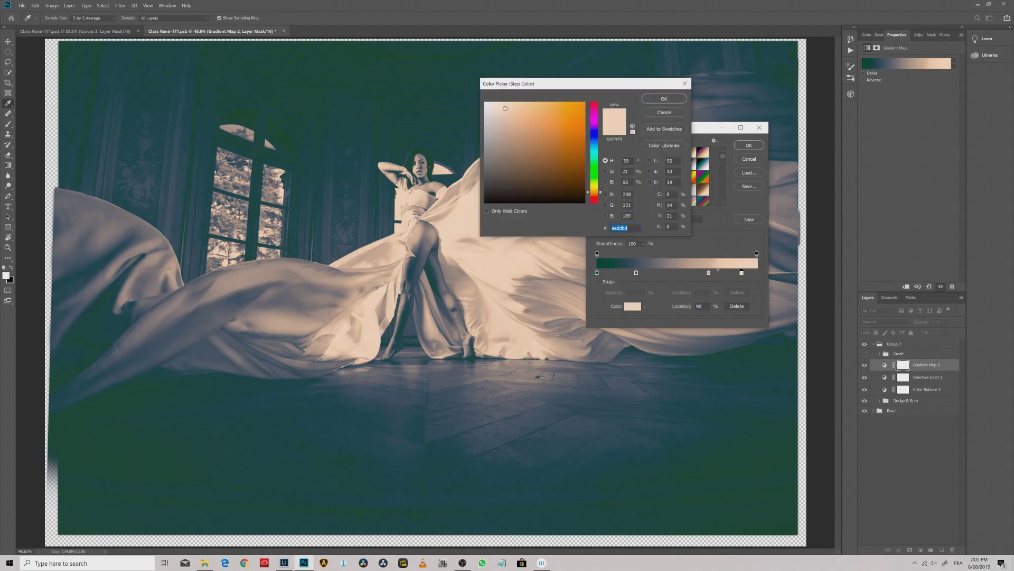
{"action": "key", "text": "Tab"}
{"action": "type", "text": "229"}
{"action": "key", "text": "Tab"}
{"action": "type", "text": "15"}
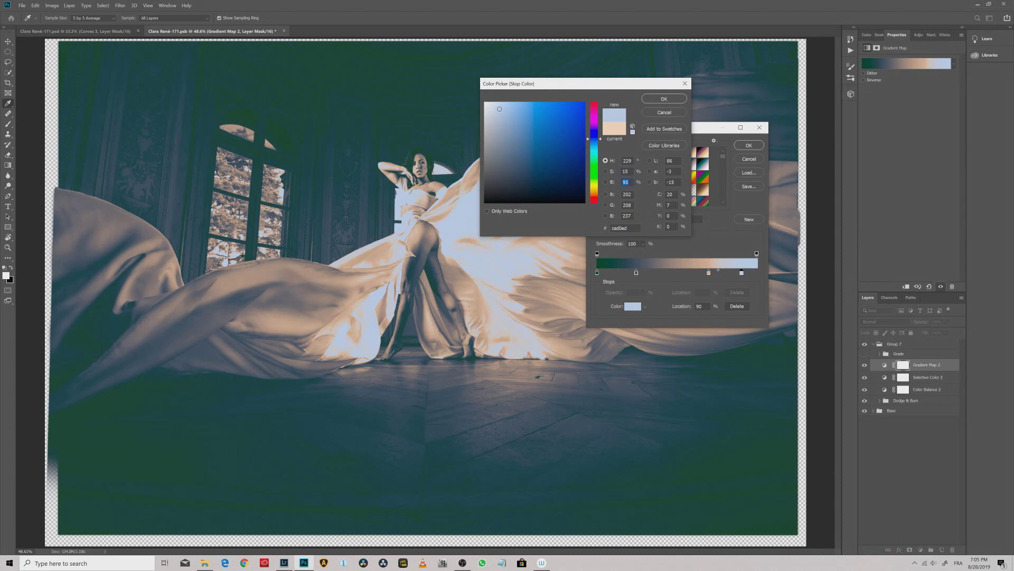
{"action": "left_click", "coordinate": [664, 99]}
{"action": "left_click", "coordinate": [718, 271]}
{"action": "left_click", "coordinate": [749, 145]}
Blend the Gradient Map layer in Soft Light mode at 40% opacity.
{"action": "left_click", "coordinate": [901, 321]}
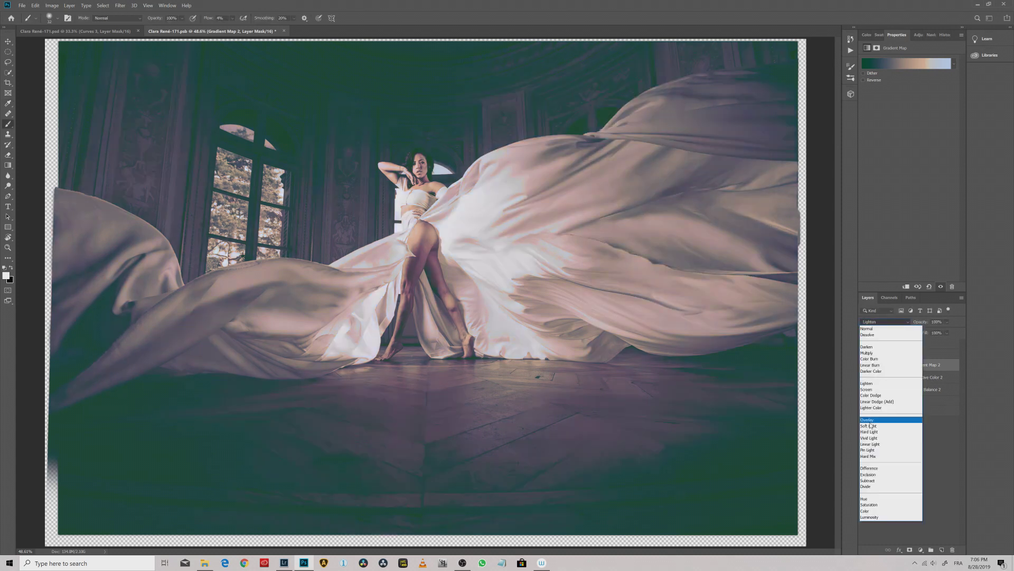
{"action": "left_click", "coordinate": [870, 423]}
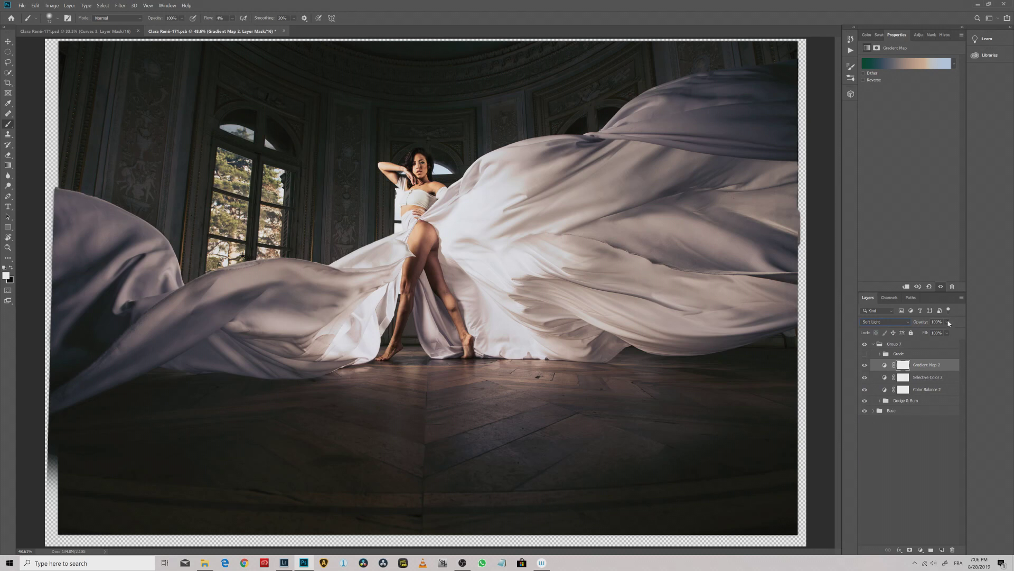
{"action": "left_click_drag", "start_coordinate": [944, 338], "coordinate": [941, 338]}
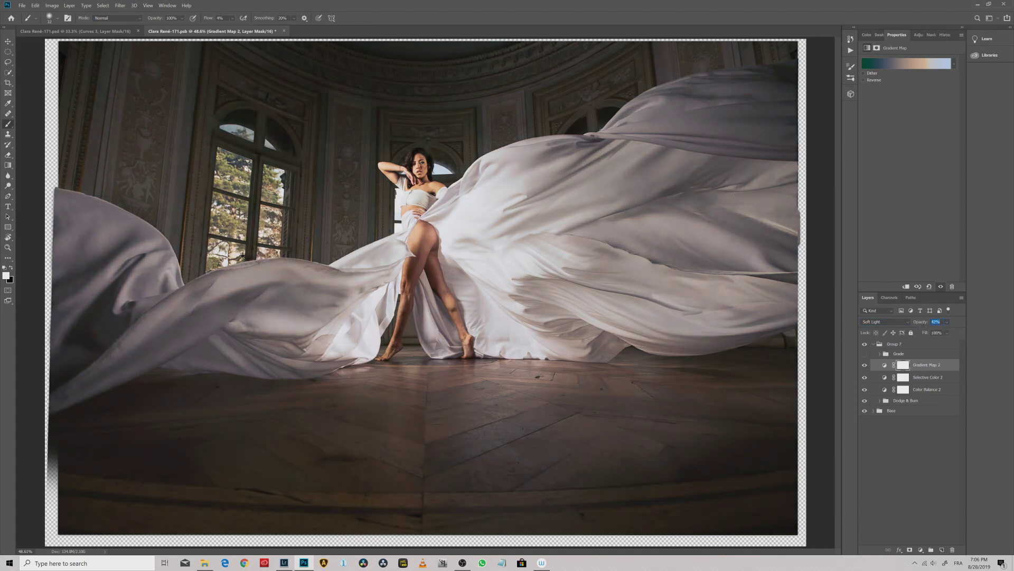
{"action": "type", "text": "40"}
Add a Gradient Fill layer above the Gradient Map and load the Gold 1 gradient preset.
{"action": "left_click", "coordinate": [921, 549]}
{"action": "left_click", "coordinate": [935, 414]}
{"action": "left_click", "coordinate": [749, 361]}
{"action": "left_click", "coordinate": [615, 192]}
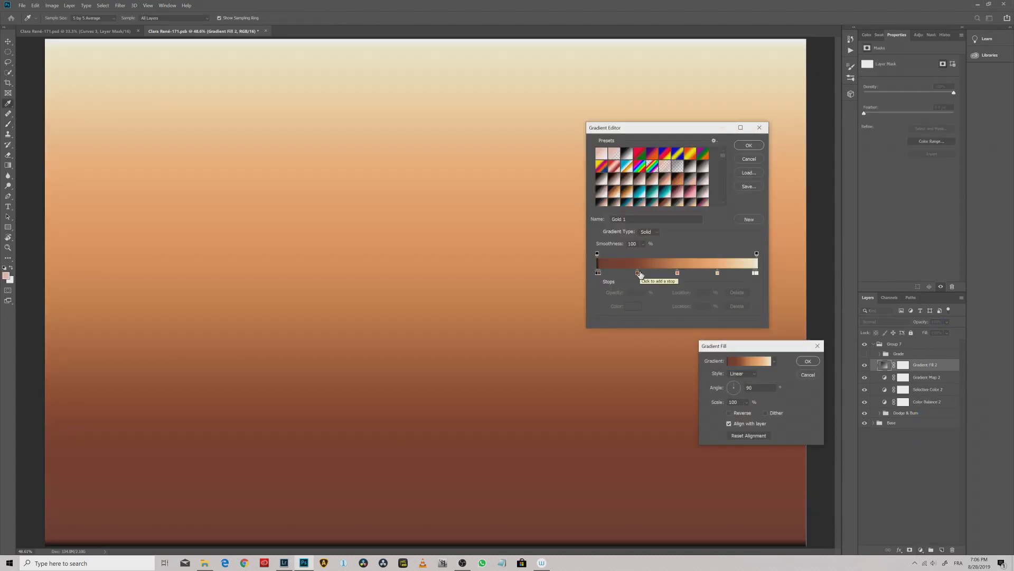
Shift the inner color stops of the gold gradient slightly toward the dark end and accept the Gradient Fill.
{"action": "left_click", "coordinate": [598, 273]}
{"action": "left_click_drag", "start_coordinate": [637, 273], "coordinate": [671, 273]}
{"action": "left_click", "coordinate": [718, 273]}
{"action": "left_click", "coordinate": [755, 273]}
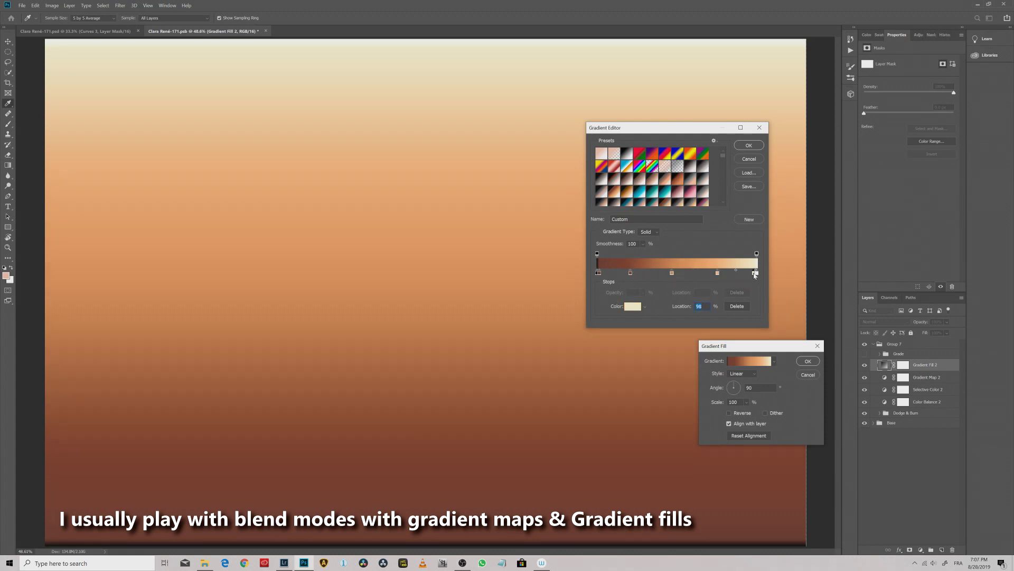
{"action": "left_click", "coordinate": [750, 146]}
{"action": "left_click", "coordinate": [808, 361]}
Blend the Gradient Fill layer in Soft Light mode at about 15% opacity and check its effect on the image.
{"action": "left_click", "coordinate": [885, 322]}
{"action": "left_click", "coordinate": [877, 428]}
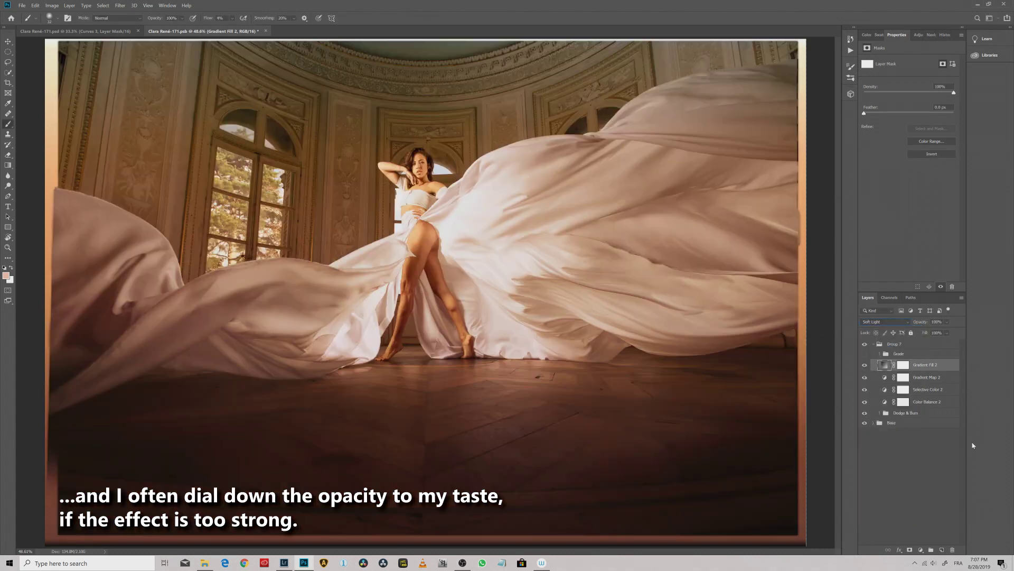
{"action": "left_click", "coordinate": [946, 321]}
{"action": "left_click_drag", "start_coordinate": [961, 331], "coordinate": [931, 340]}
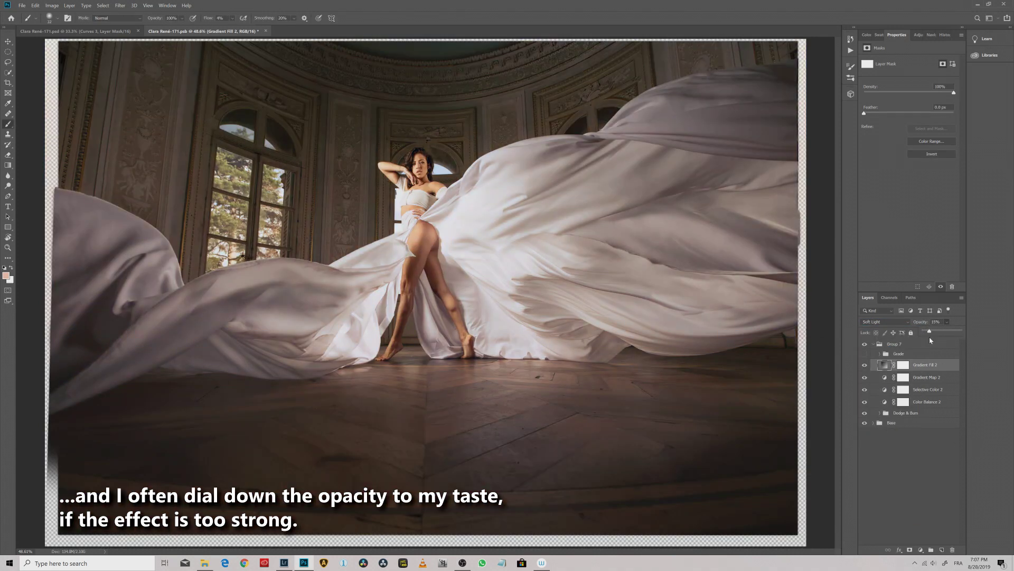
{"action": "left_click", "coordinate": [865, 365]}
Add a Curves adjustment above the Gradient Fill and set its midtone point to input 122, output 125.
{"action": "left_click", "coordinate": [921, 550]}
{"action": "left_click", "coordinate": [929, 445]}
{"action": "left_click_drag", "start_coordinate": [882, 152], "coordinate": [917, 116]}
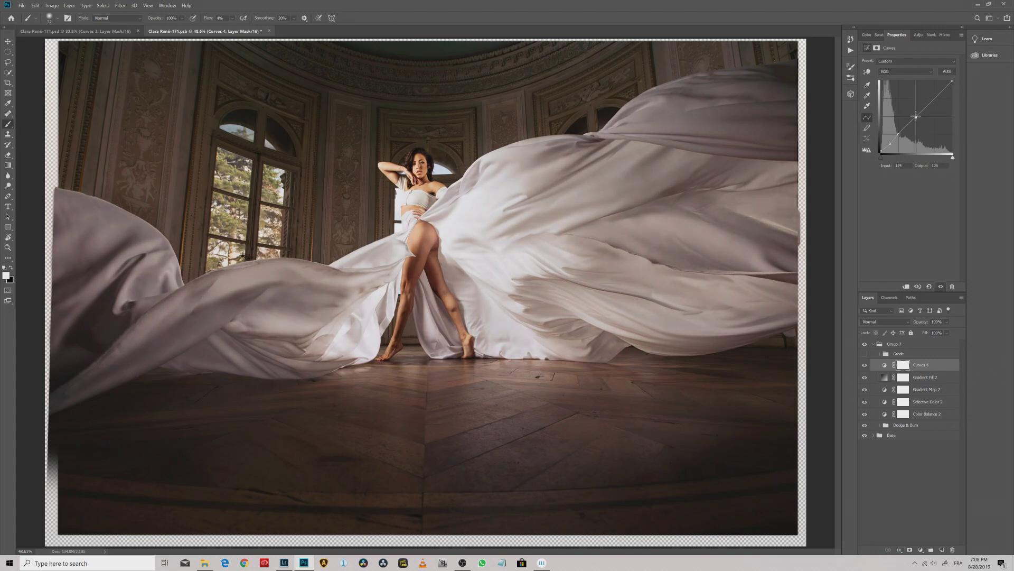
{"action": "double_click", "coordinate": [900, 166]}
{"action": "type", "text": "122"}
{"action": "key", "text": "Tab"}
{"action": "type", "text": "125"}
Lower a darker point on the new curve slightly and set the Curves layer's blend mode to Luminosity.
{"action": "left_click", "coordinate": [898, 134]}
{"action": "key", "text": "Down"}
{"action": "key", "text": "Down"}
{"action": "key", "text": "Down"}
{"action": "left_click", "coordinate": [885, 321]}
{"action": "left_click", "coordinate": [875, 519]}
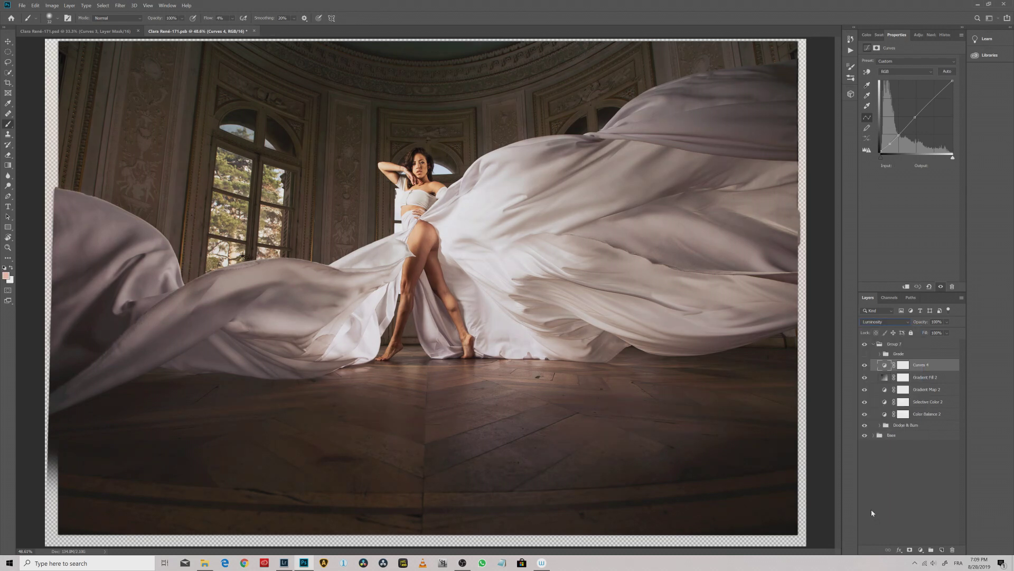
Add a Brightness/Contrast adjustment on top of the grading layers and lower its brightness slightly.
{"action": "left_click", "coordinate": [920, 549]}
{"action": "left_click", "coordinate": [938, 435]}
{"action": "left_click_drag", "start_coordinate": [909, 83], "coordinate": [901, 101]}
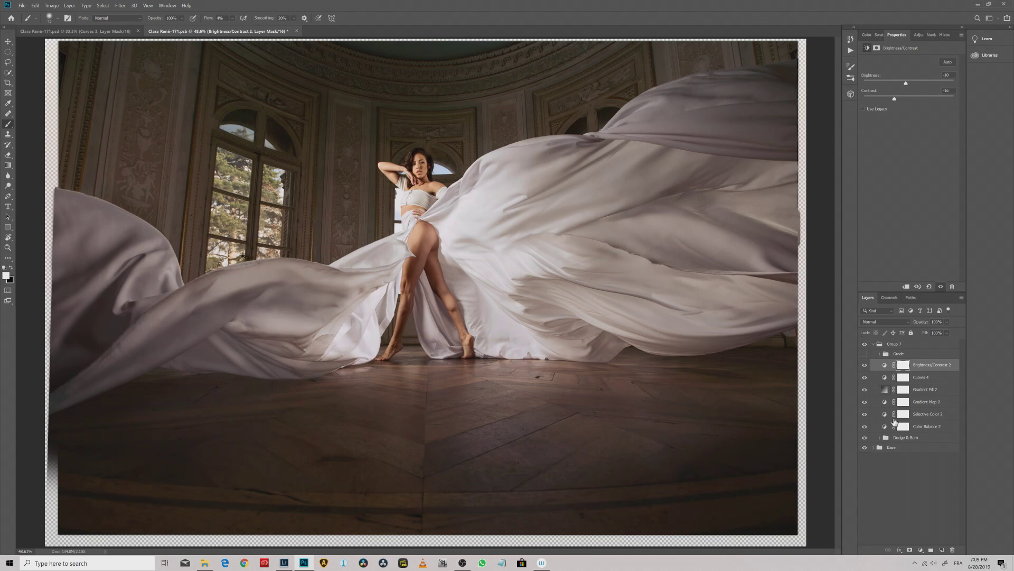
Group all the grading layers from Brightness/Contrast down to Color Balance and name the group Grade II.
{"action": "left_click", "coordinate": [934, 428], "text": "shift"}
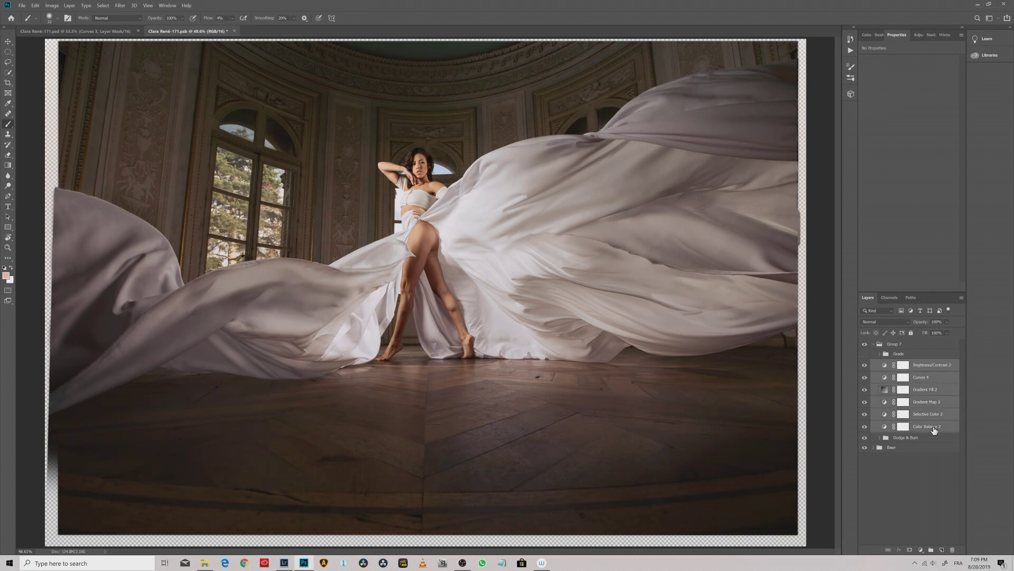
{"action": "key", "text": "ctrl+g"}
{"action": "double_click", "coordinate": [904, 364]}
{"action": "type", "text": "Grade II"}
{"action": "key", "text": "Return"}
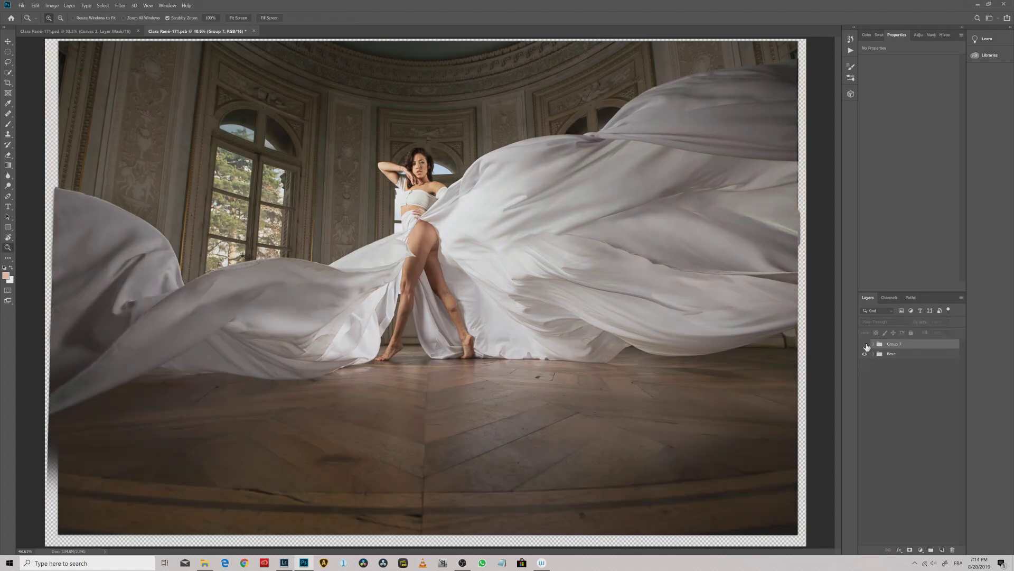
Compare the image with all retouching and grading in Group 7 hidden and shown.
{"action": "left_click", "coordinate": [865, 344]}
{"action": "left_click", "coordinate": [865, 344]}
{"action": "left_click", "coordinate": [866, 344]}
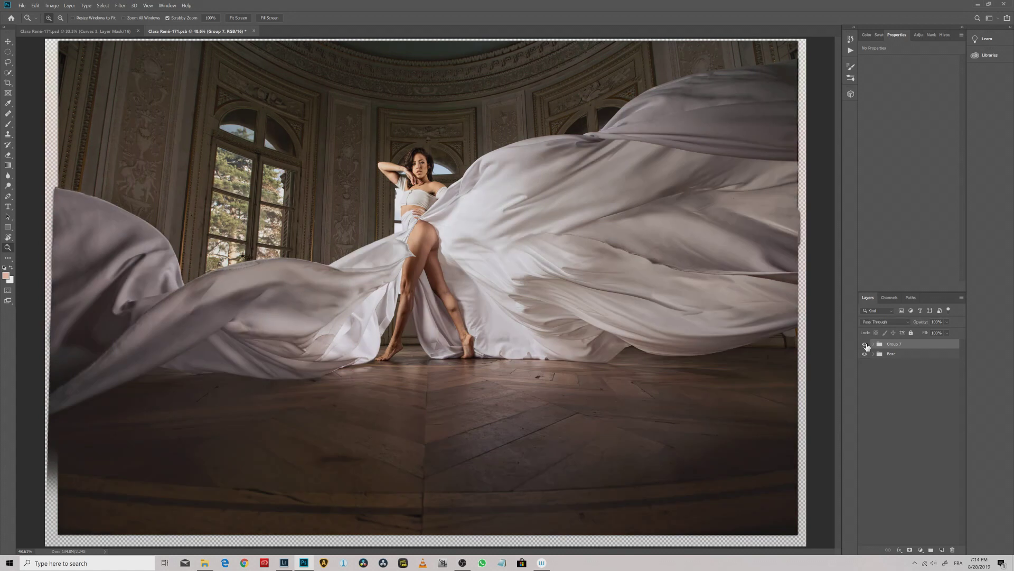